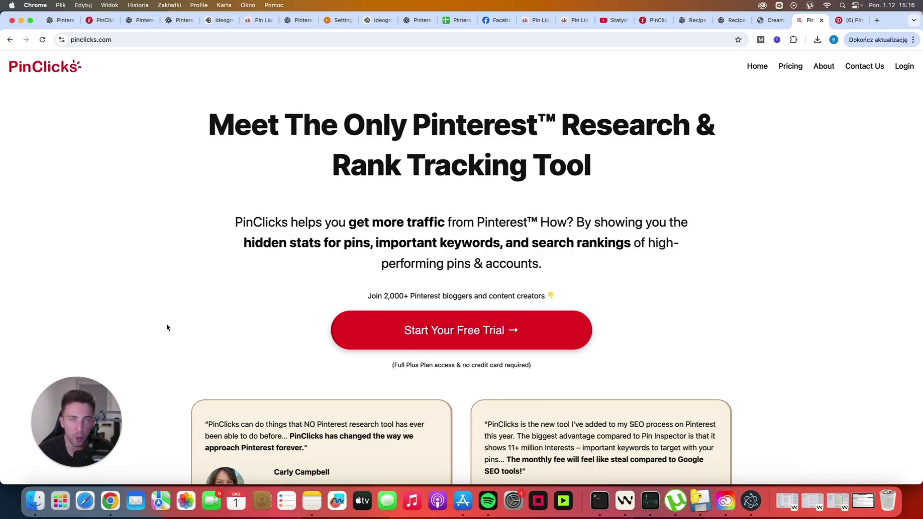
scroll(183, 286, down, 10)
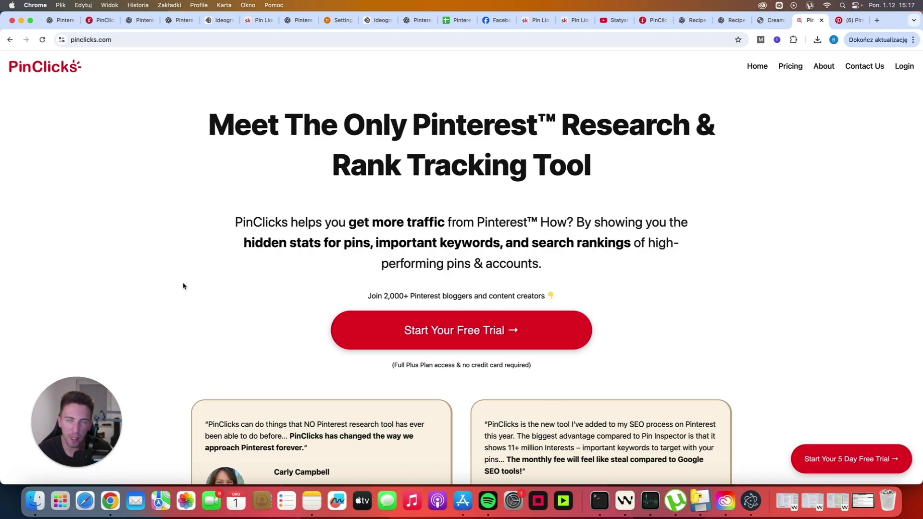
scroll(183, 286, down, 10)
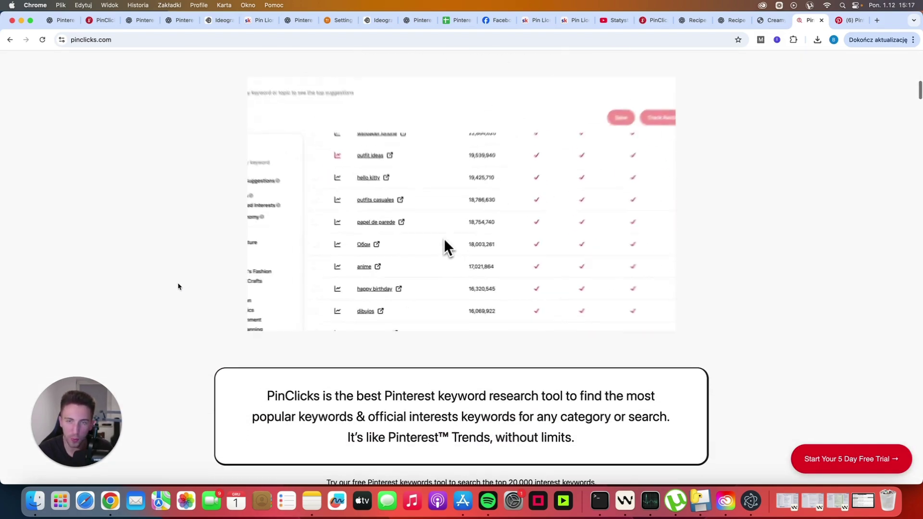
scroll(173, 287, down, 10)
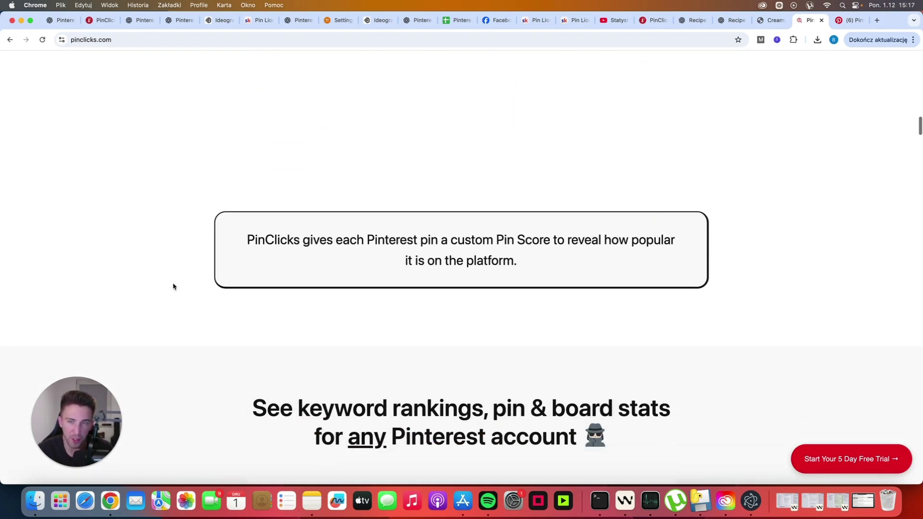
scroll(174, 287, down, 10)
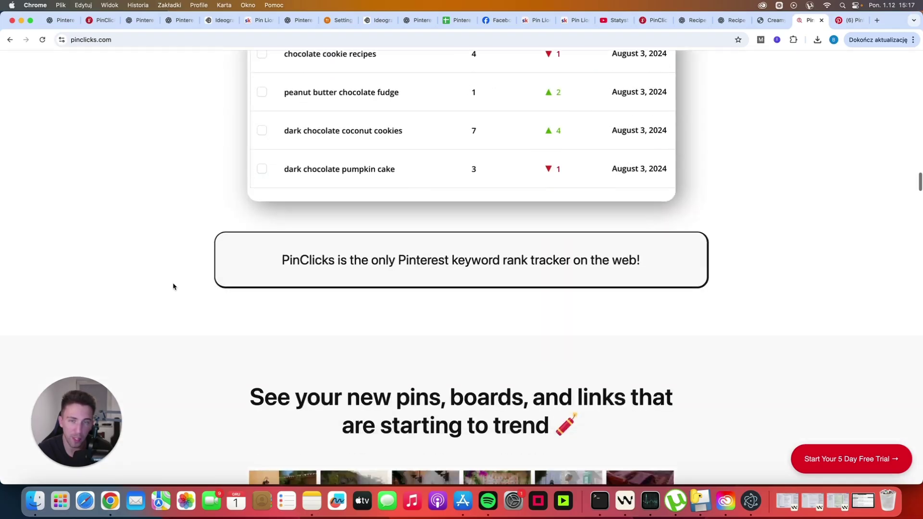
scroll(173, 287, down, 10)
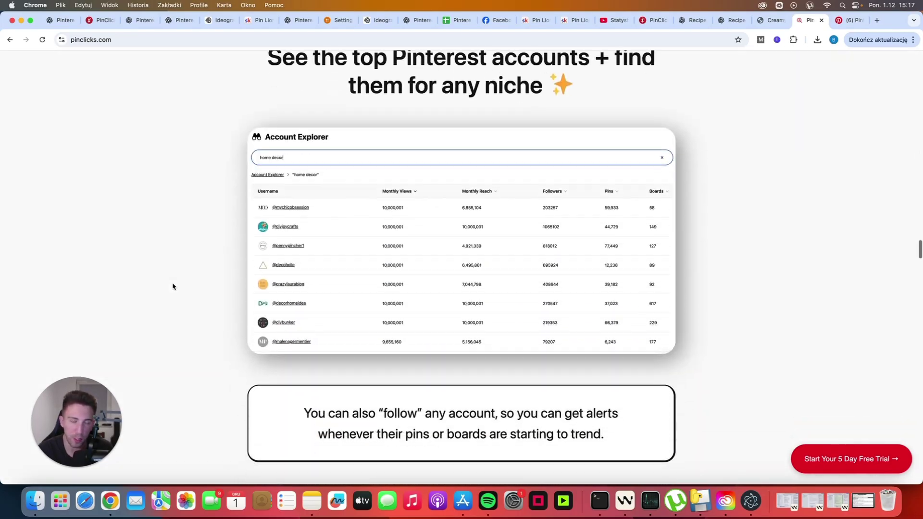
scroll(173, 287, down, 10)
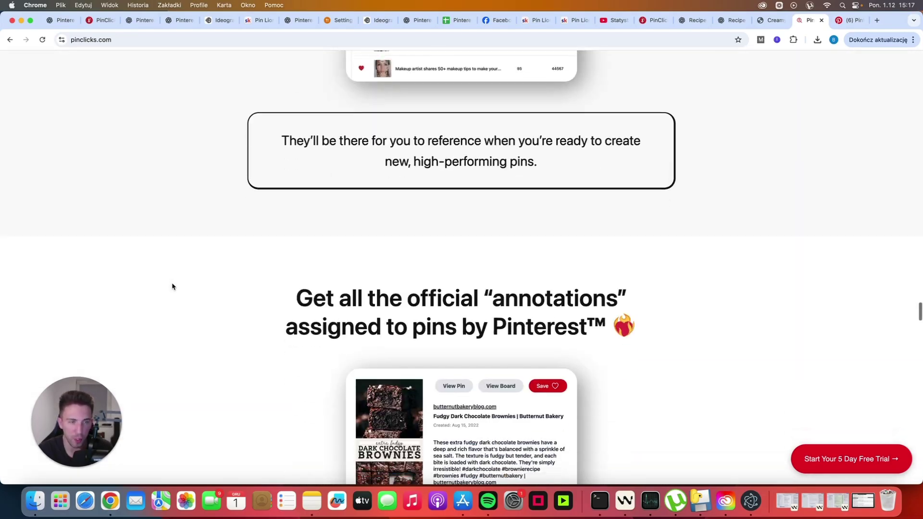
scroll(168, 284, down, 3)
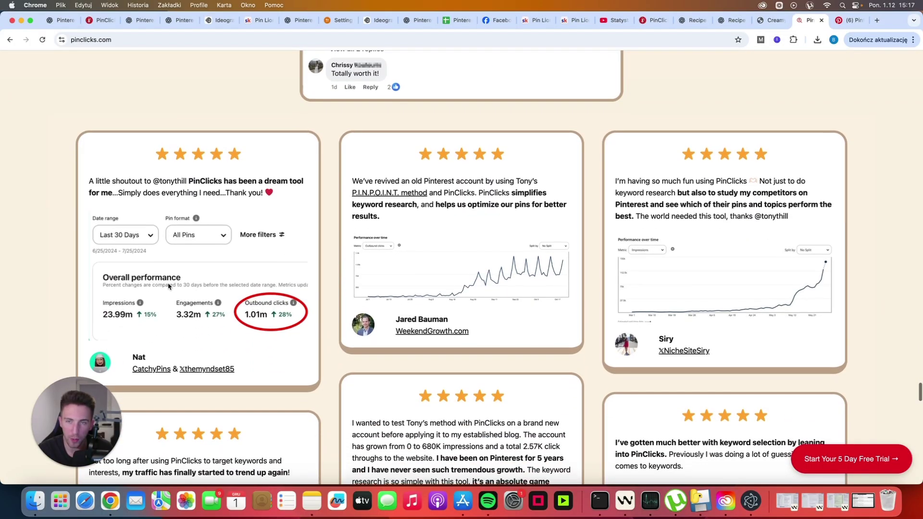
scroll(330, 295, up, 2)
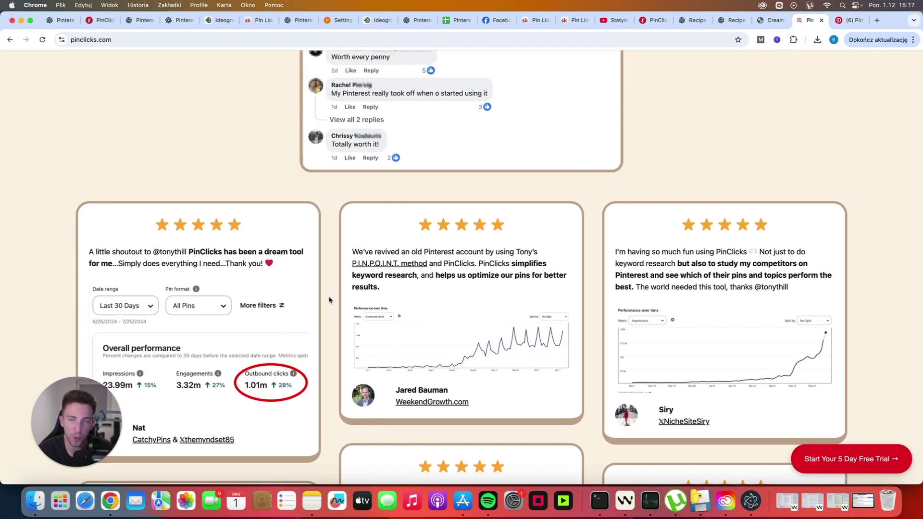
scroll(327, 298, down, 1)
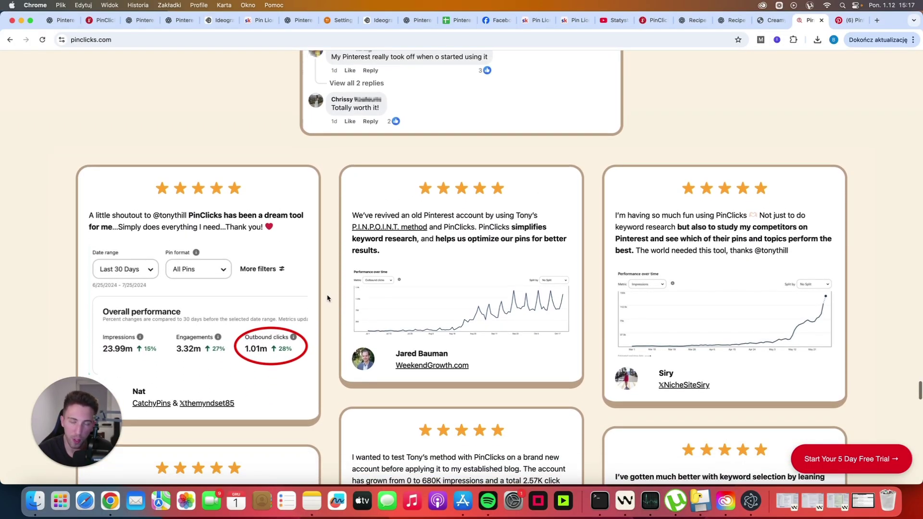
scroll(327, 298, down, 2)
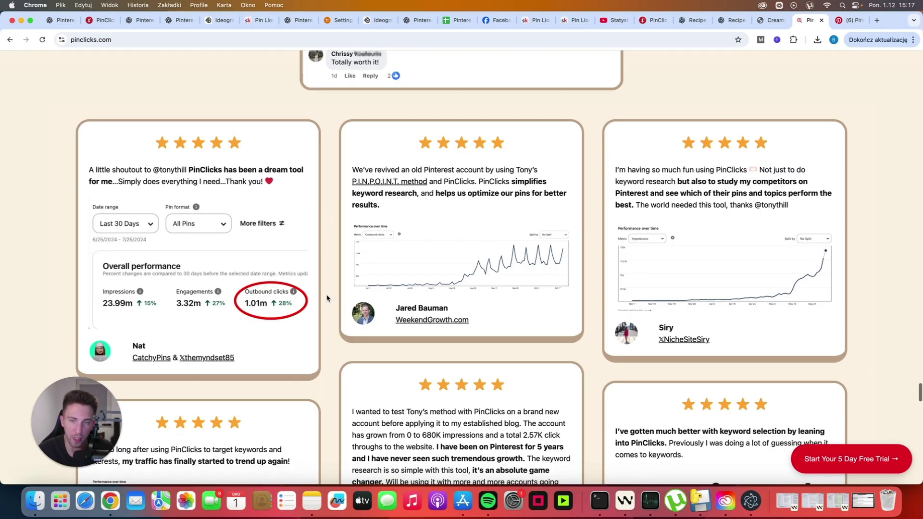
scroll(330, 294, down, 1)
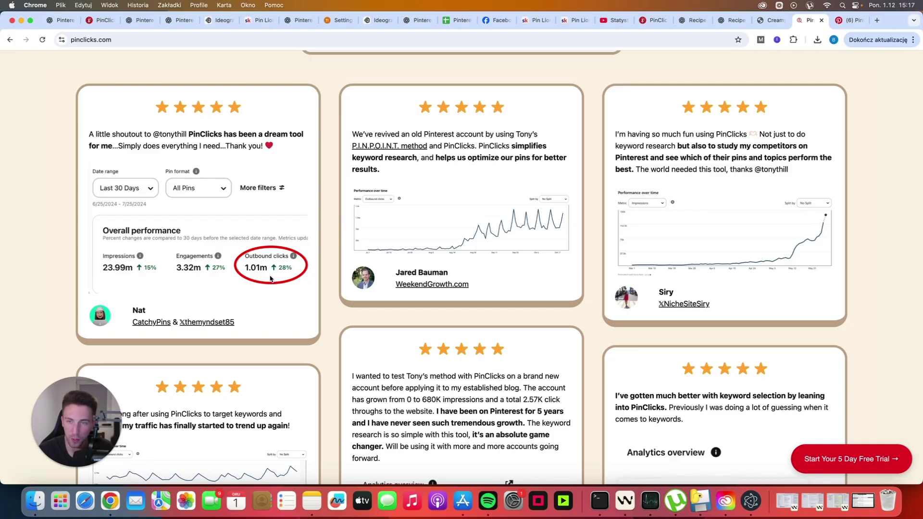
scroll(331, 275, up, 2)
scroll(331, 275, down, 2)
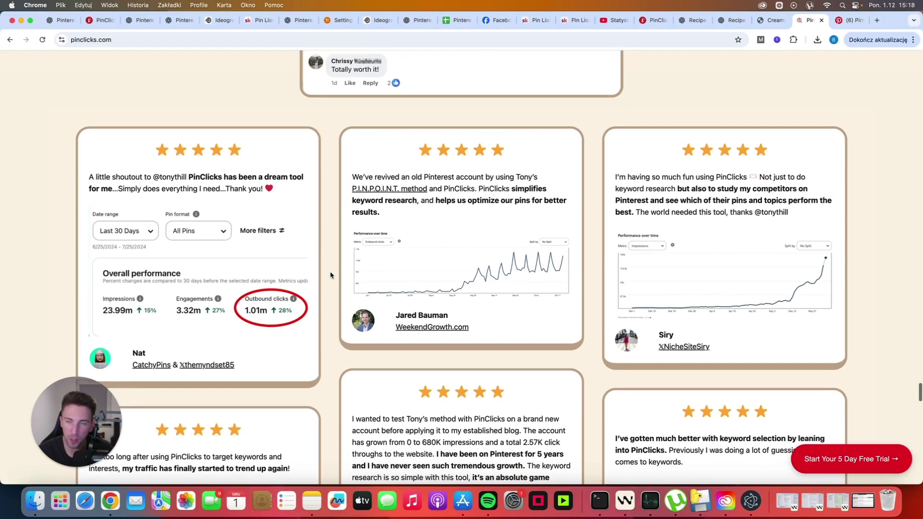
scroll(331, 275, down, 1)
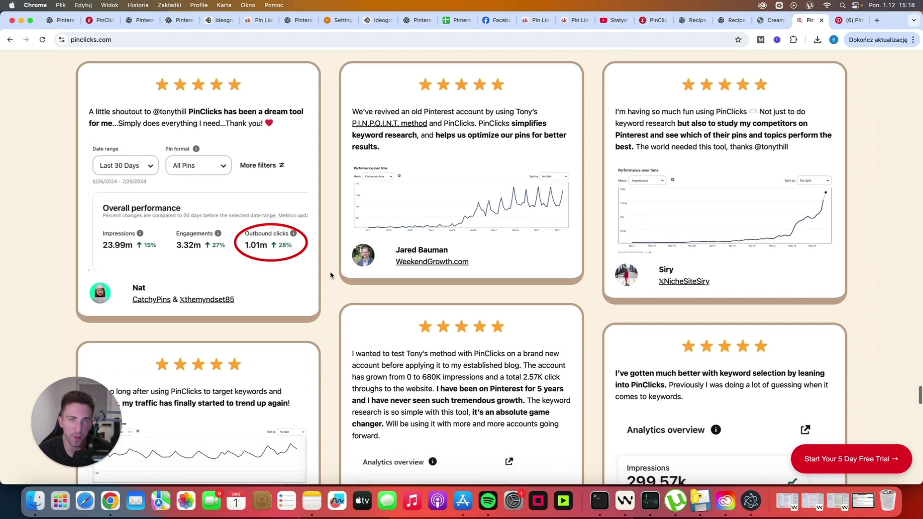
scroll(331, 275, down, 1)
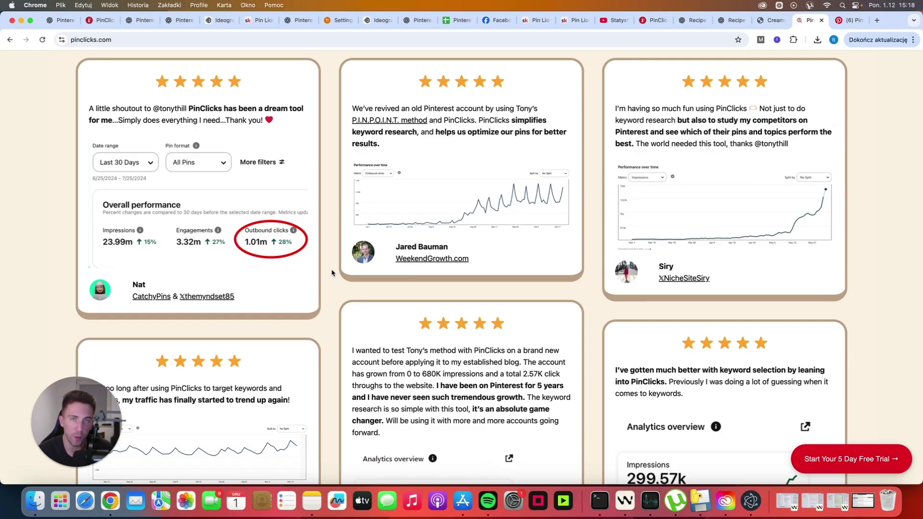
Close the PinClicks tab and scroll Skool's Pin Lions About page down to its What's Inside feature list
key(super+w)
scroll(202, 322, down, 3)
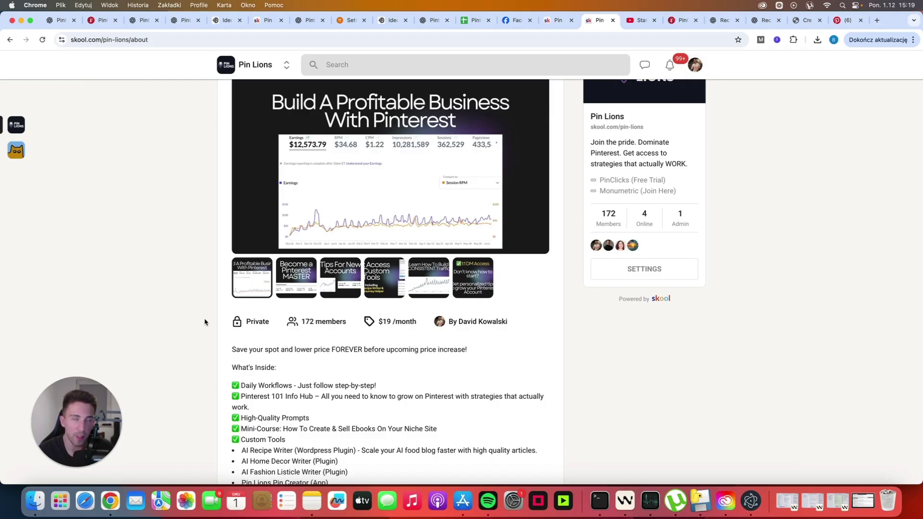
scroll(204, 321, down, 2)
scroll(204, 321, down, 2)
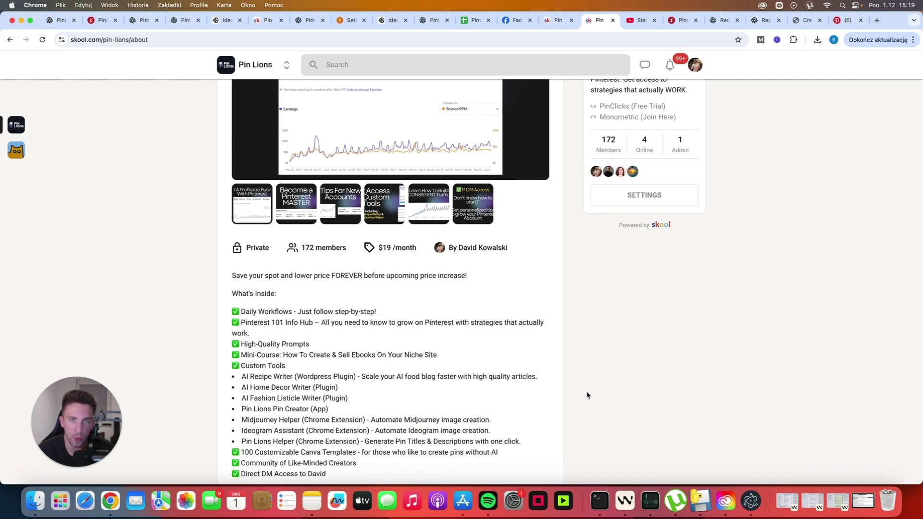
Search PinClicks Keyword Explorer for 'chicken recipes'
key(ctrl+Tab)
key(ctrl+Tab)
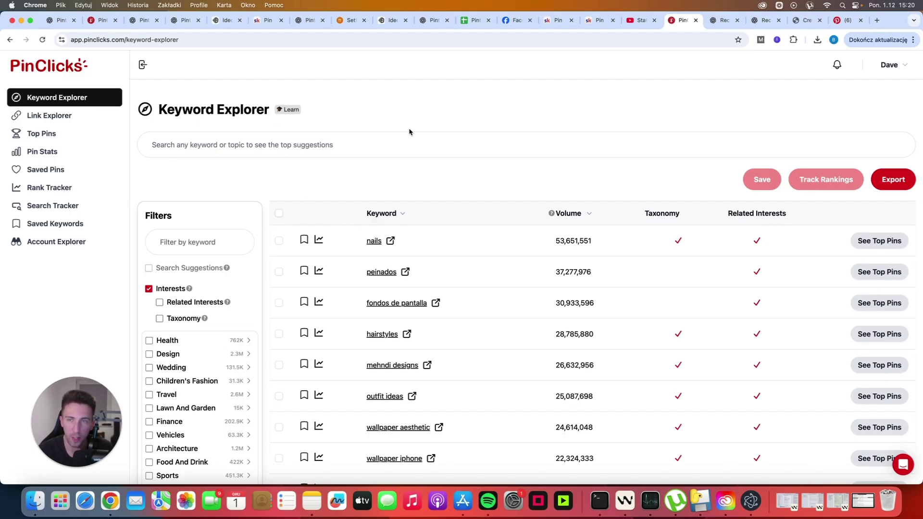
click(388, 141)
text(chicken)
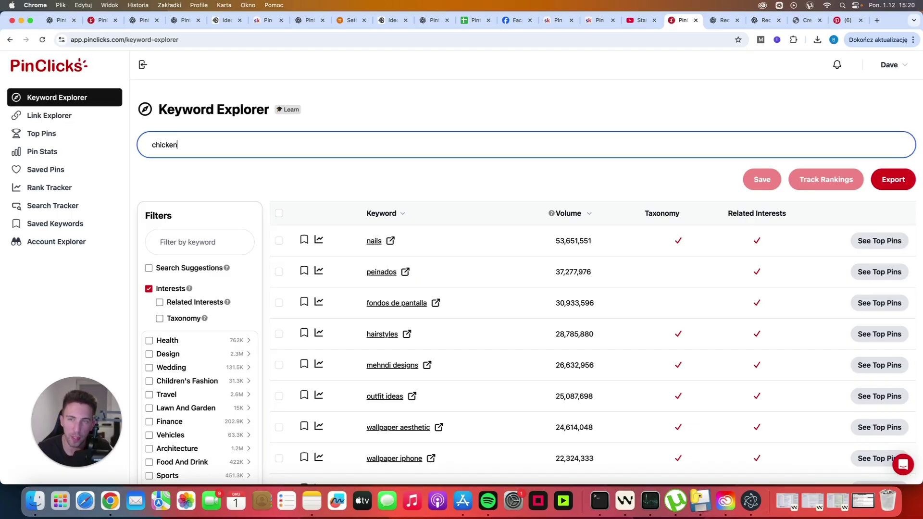
text( recipes)
key(Return)
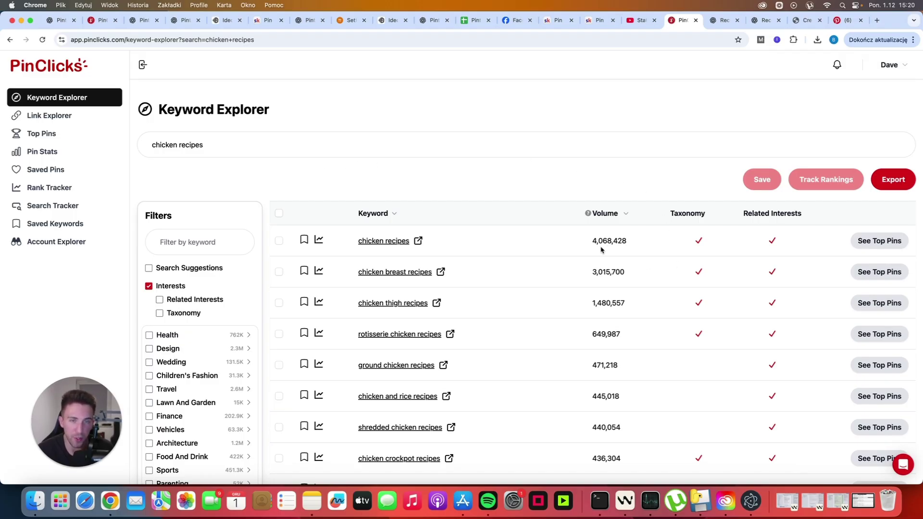
Open the 'chicken recipes' keyword detail page from the results table
click(374, 245)
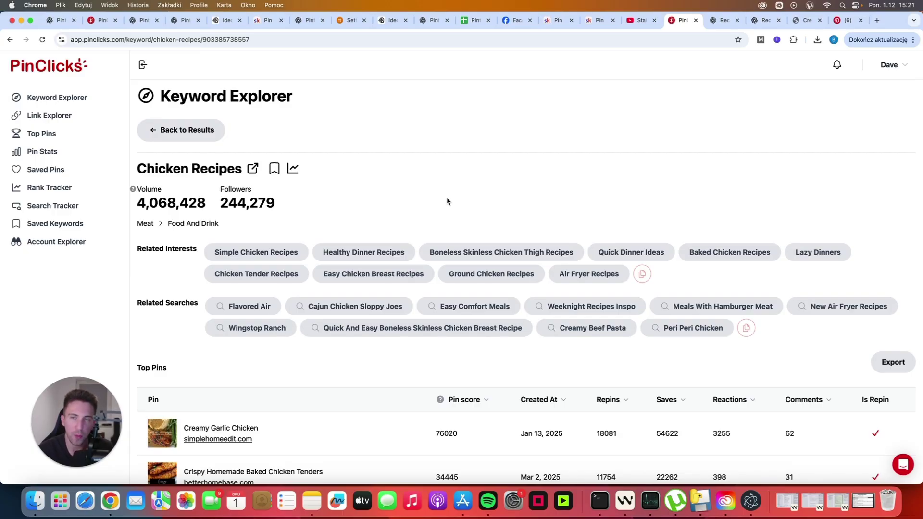
scroll(409, 173, down, 5)
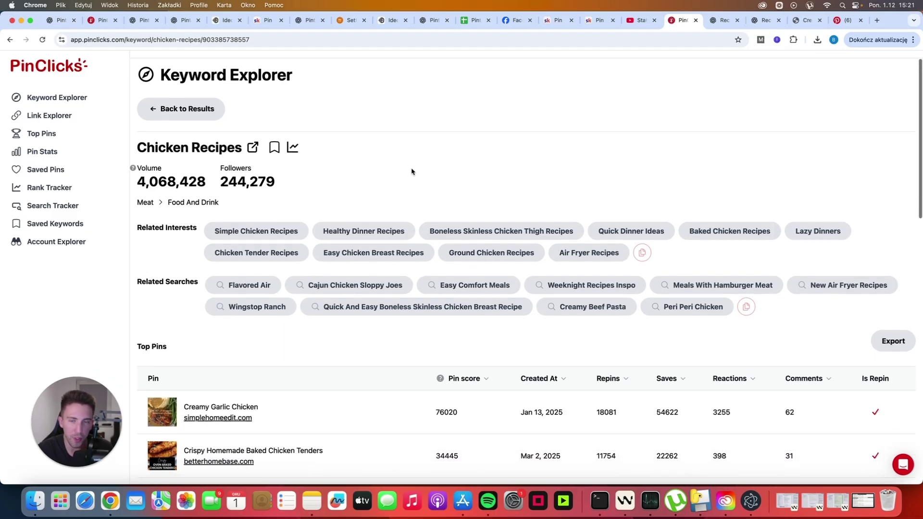
scroll(538, 222, down, 1)
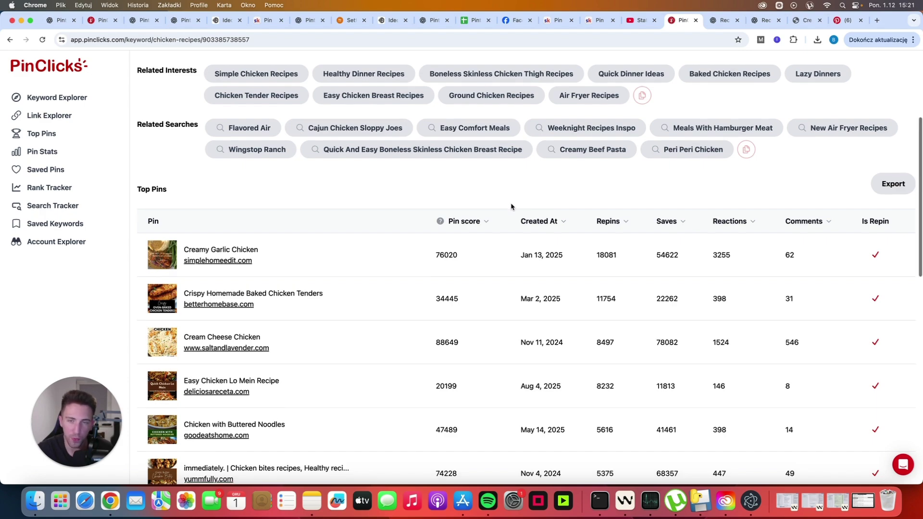
scroll(512, 207, down, 1)
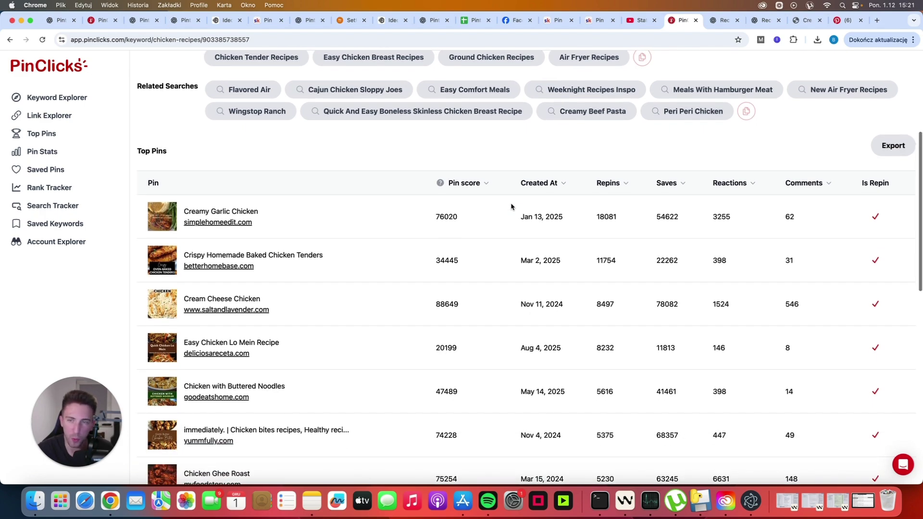
scroll(512, 207, up, 1)
scroll(513, 207, down, 1)
scroll(512, 206, up, 1)
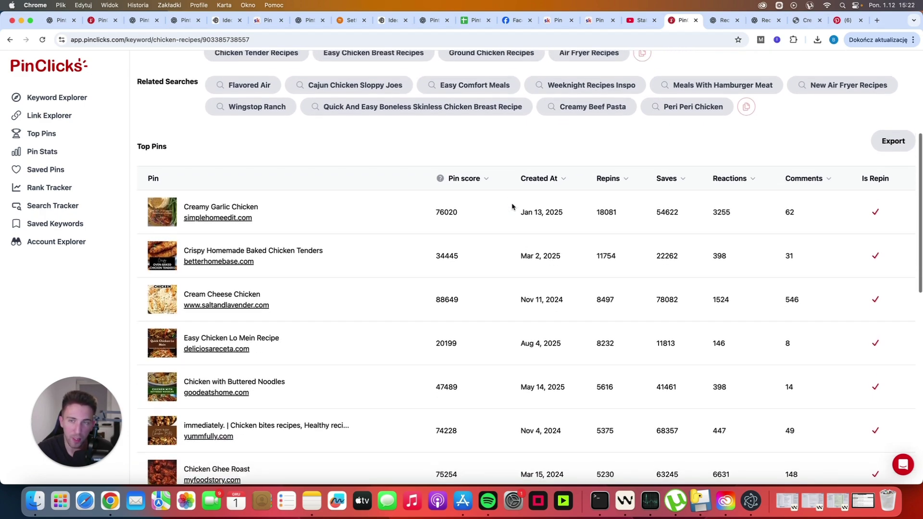
scroll(537, 226, down, 1)
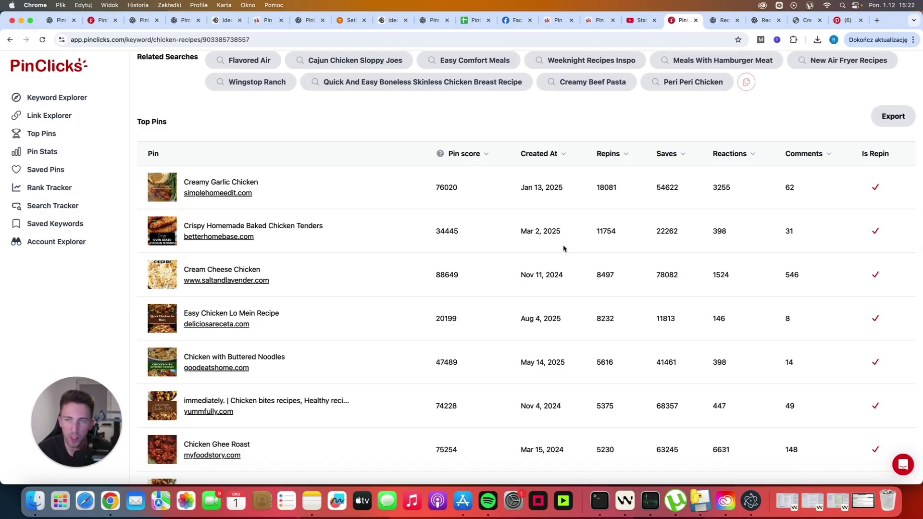
mouse_move(253, 194)
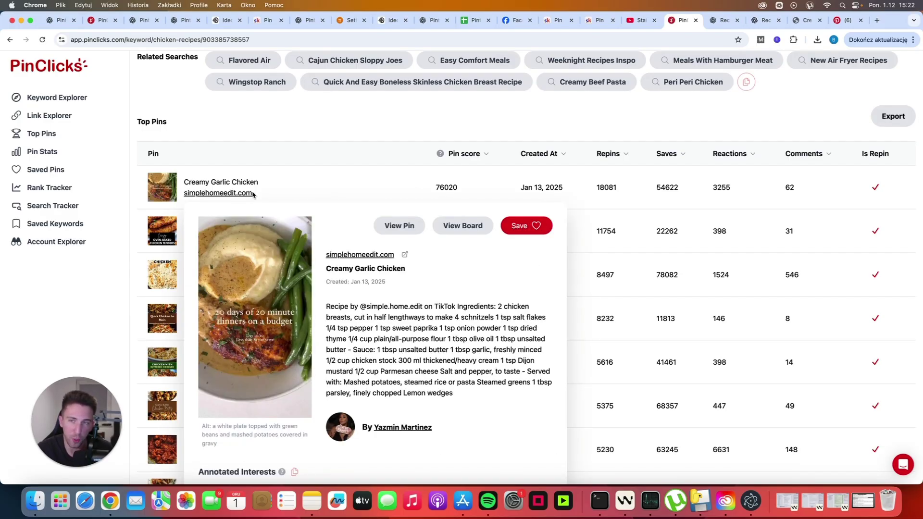
mouse_move(320, 239)
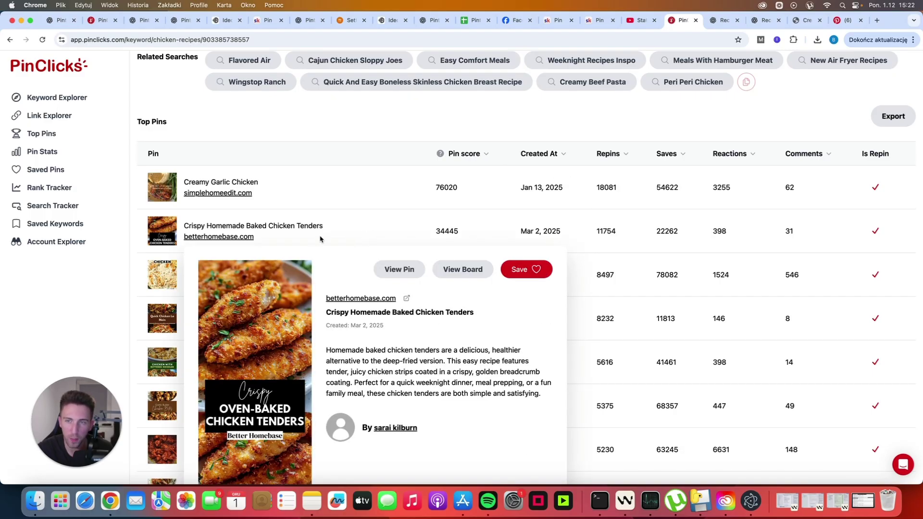
scroll(572, 198, down, 2)
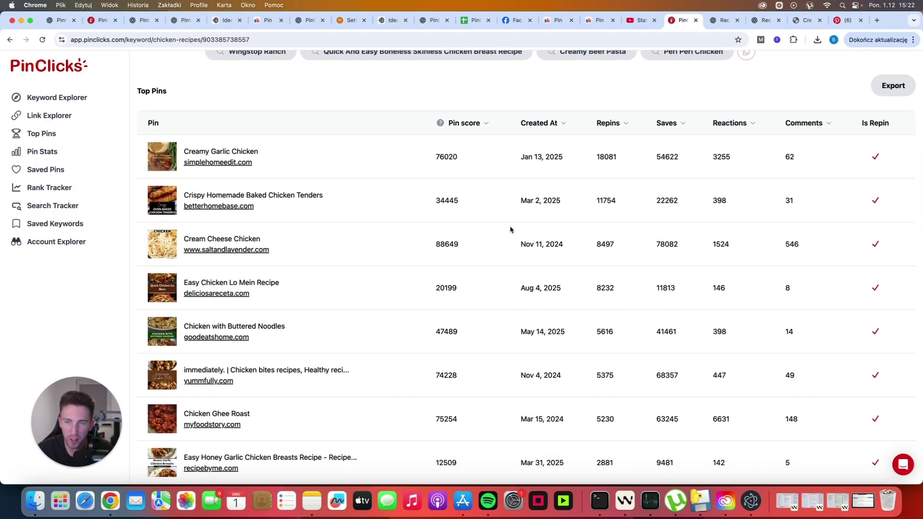
mouse_move(373, 342)
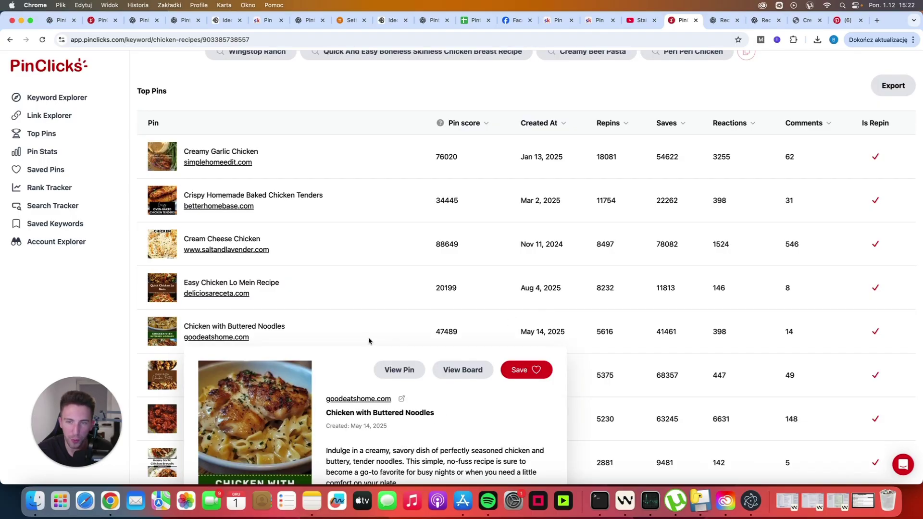
scroll(482, 331, up, 10)
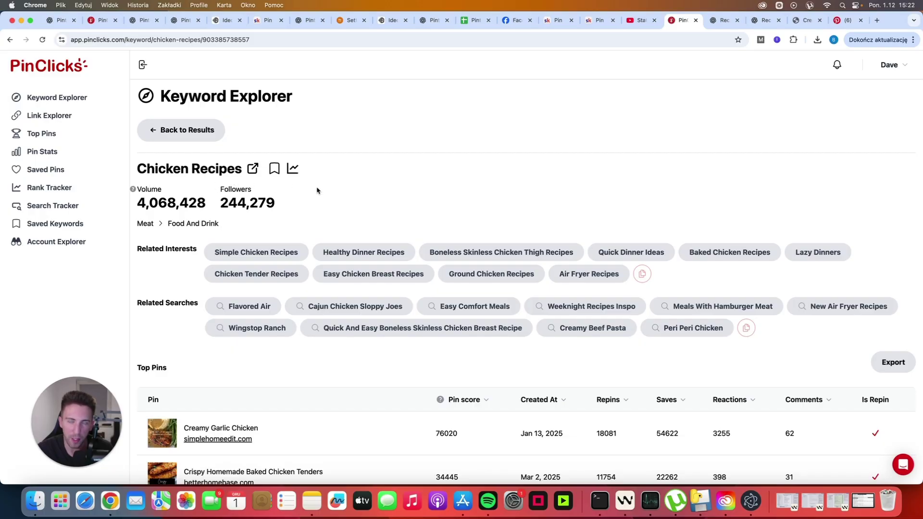
scroll(385, 197, down, 5)
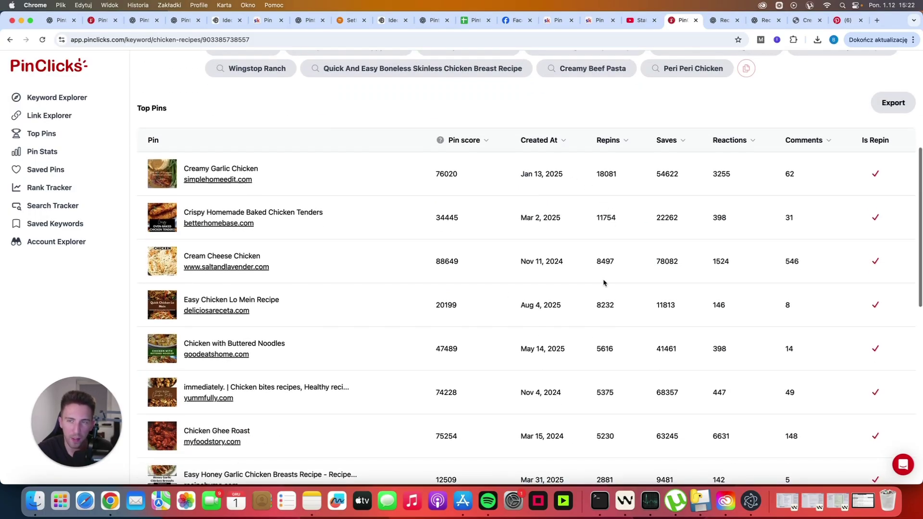
scroll(604, 282, up, 1)
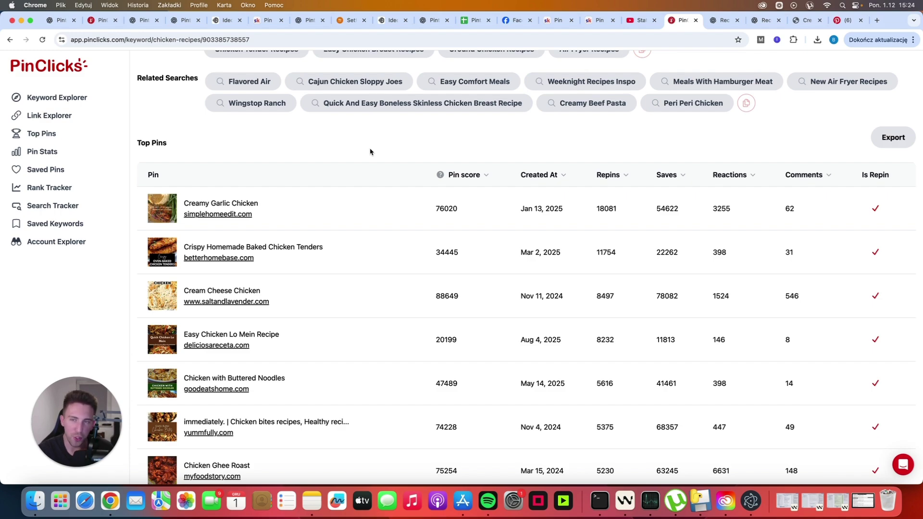
mouse_move(282, 201)
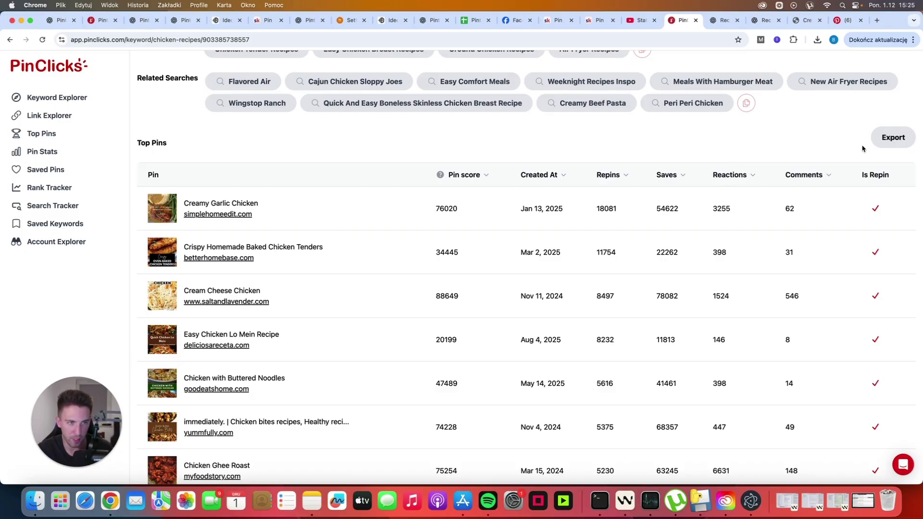
Export the Chicken Recipes top pins as a CSV file via Export > Pin Data
click(889, 144)
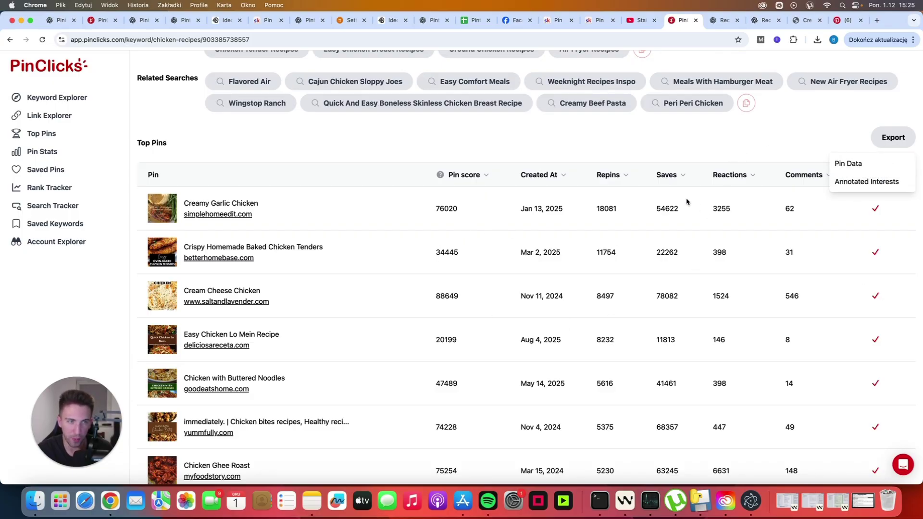
click(849, 164)
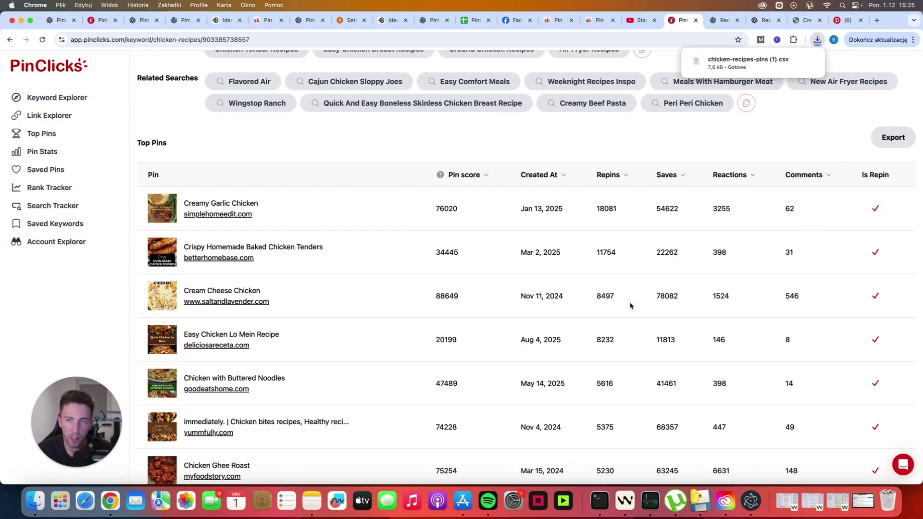
scroll(714, 322, down, 3)
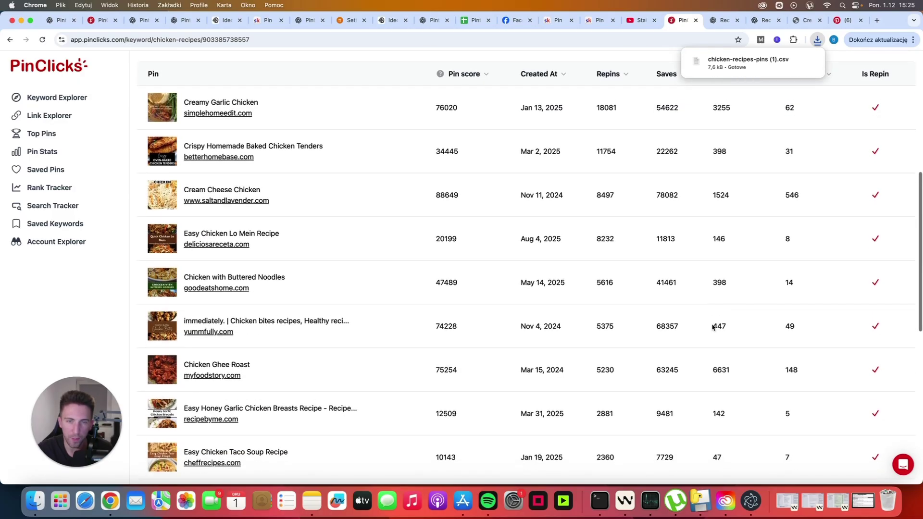
scroll(660, 295, down, 3)
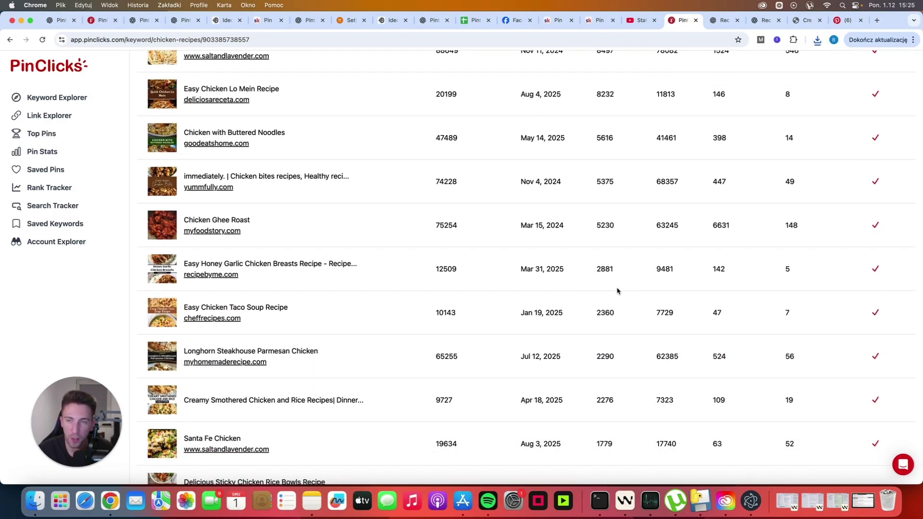
scroll(618, 292, up, 3)
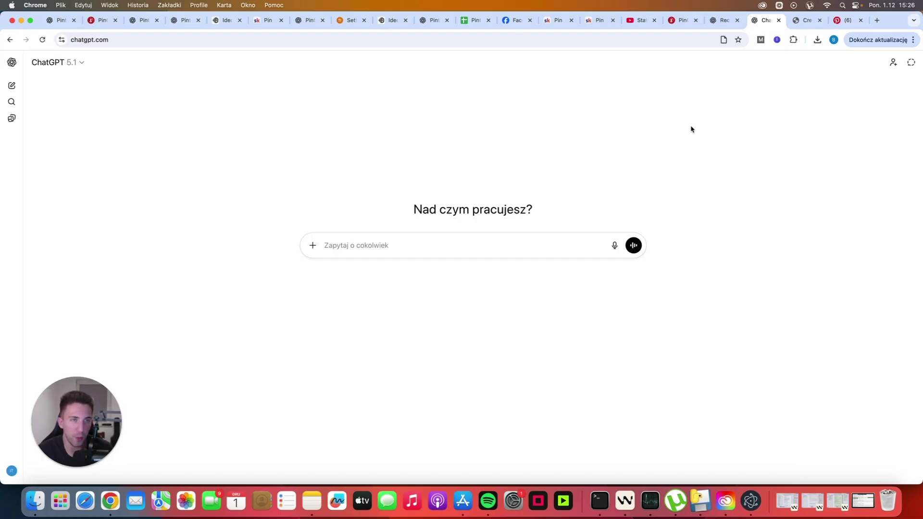
Attach the chicken-recipes-pins CSV in ChatGPT and send the request for 10–15 similar recipe titles
click(818, 40)
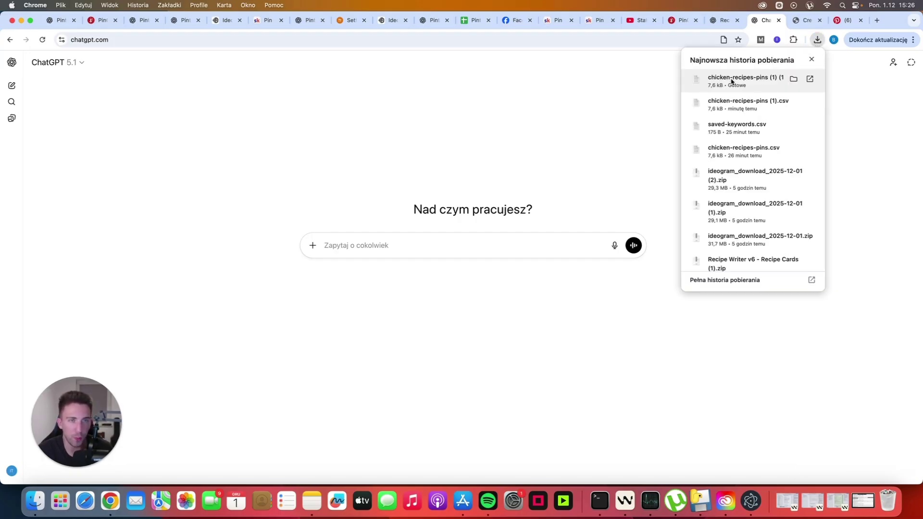
drag(732, 82, 427, 232)
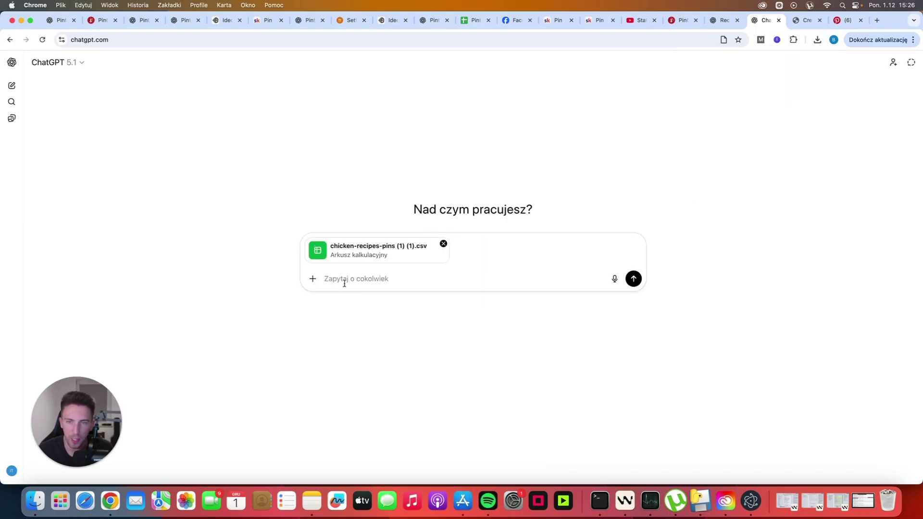
text(Based on the data in that csv file, please create a list of 10-15 single recipe article titles that I can create for my food blog. I want very similar recipes, but not exactly the same.)
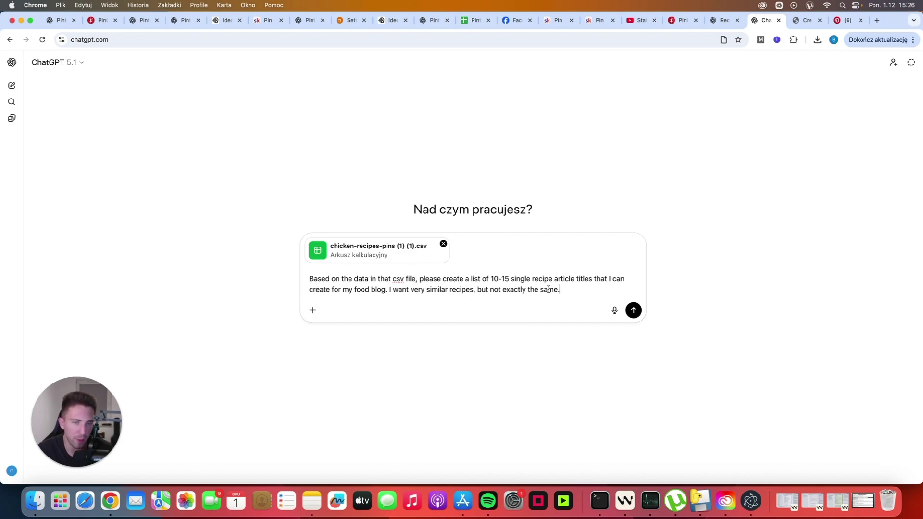
key(Return)
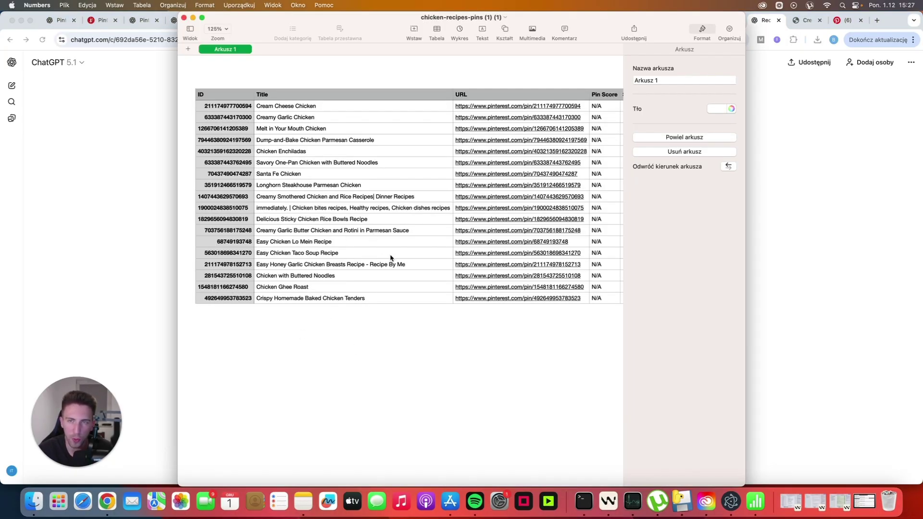
scroll(333, 116, right, 6)
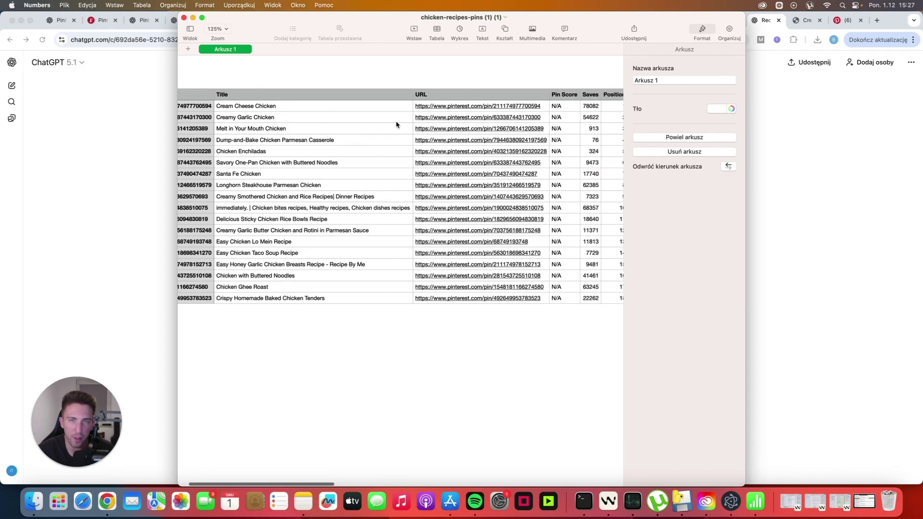
scroll(406, 129, right, 8)
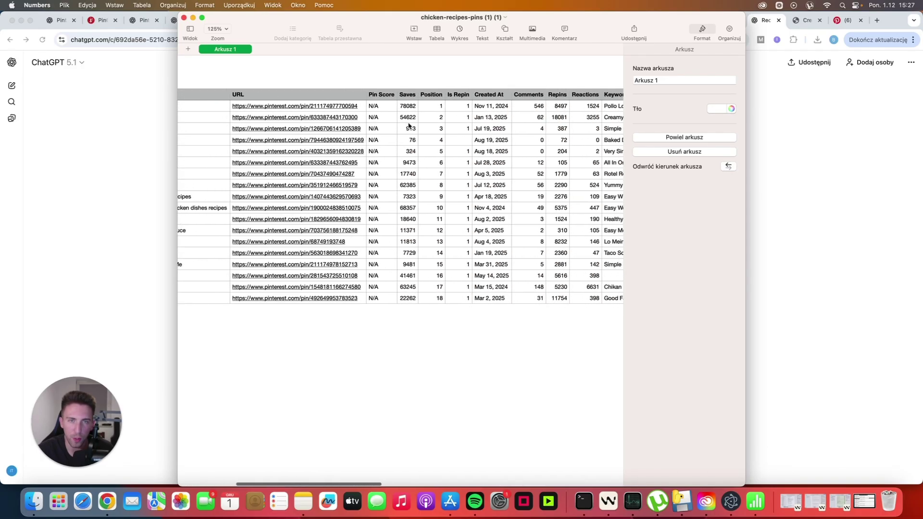
scroll(402, 132, right, 2)
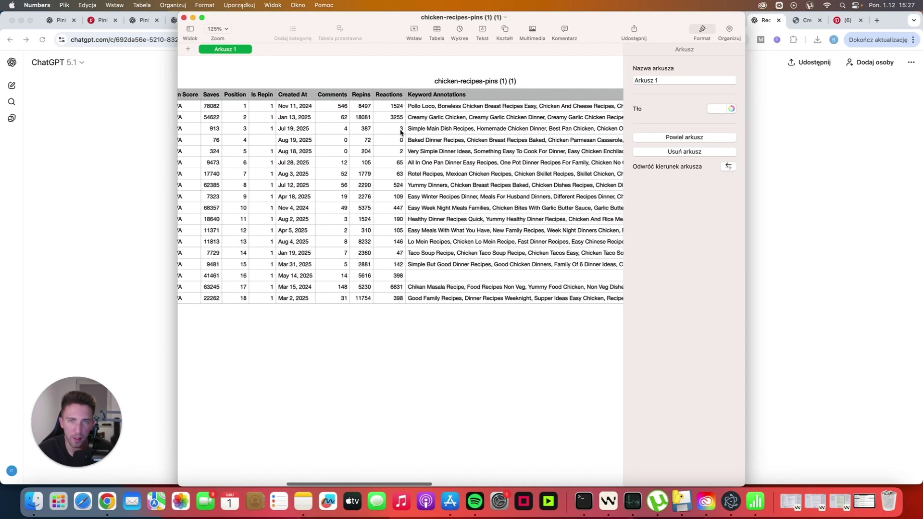
scroll(447, 108, right, 5)
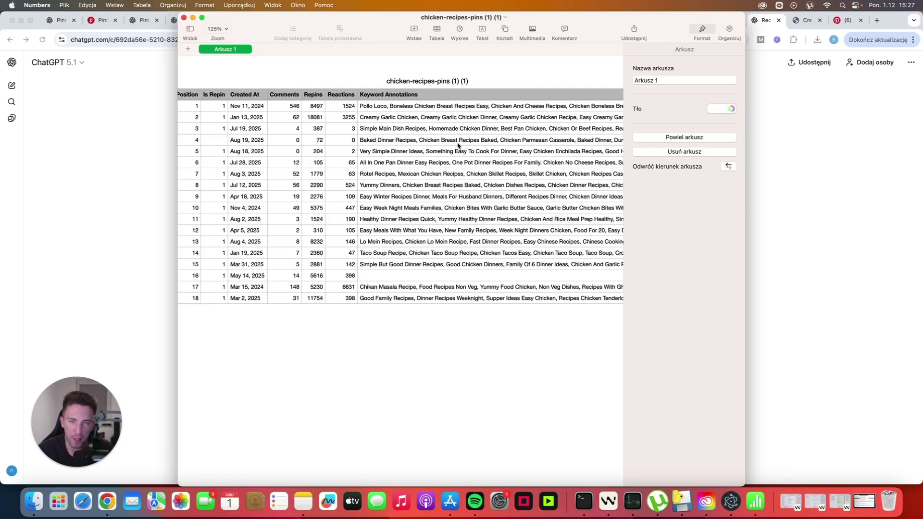
Return to ChatGPT and scroll through the 15 generated chicken recipe title ideas
key(super+Tab)
scroll(282, 191, down, 2)
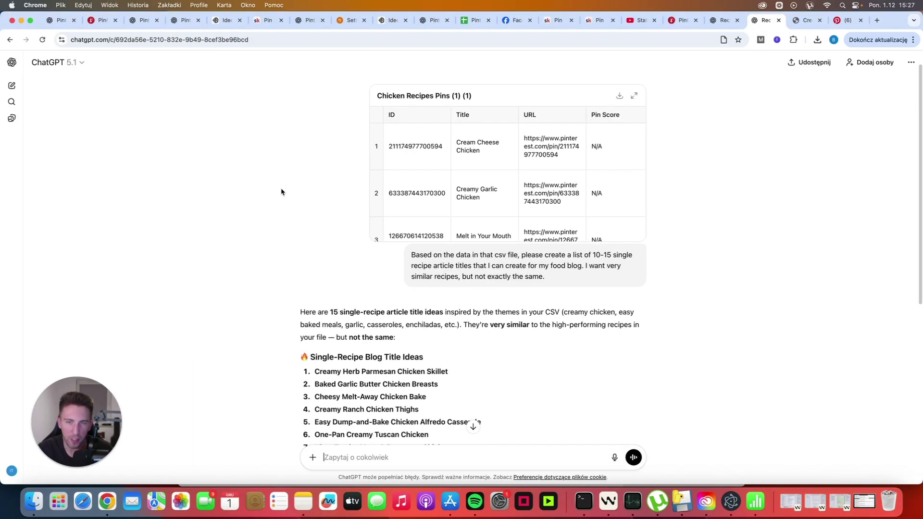
scroll(281, 192, down, 5)
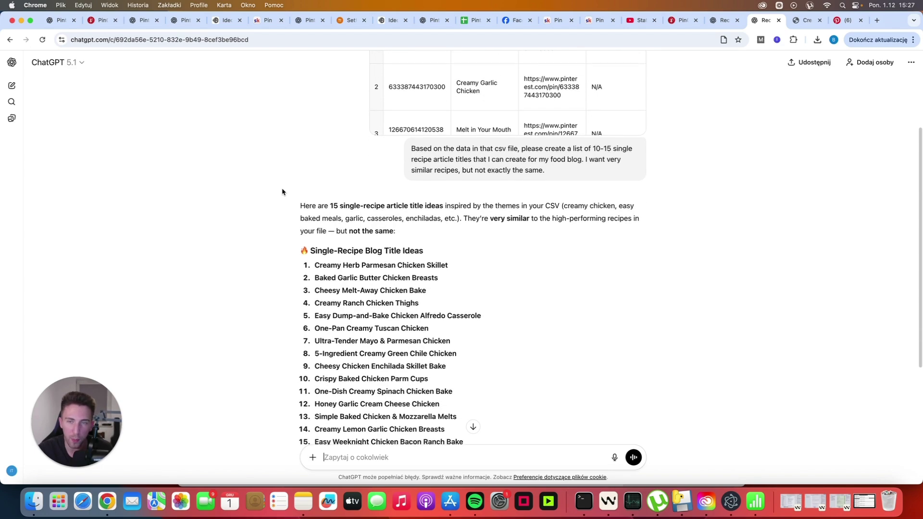
scroll(282, 192, down, 2)
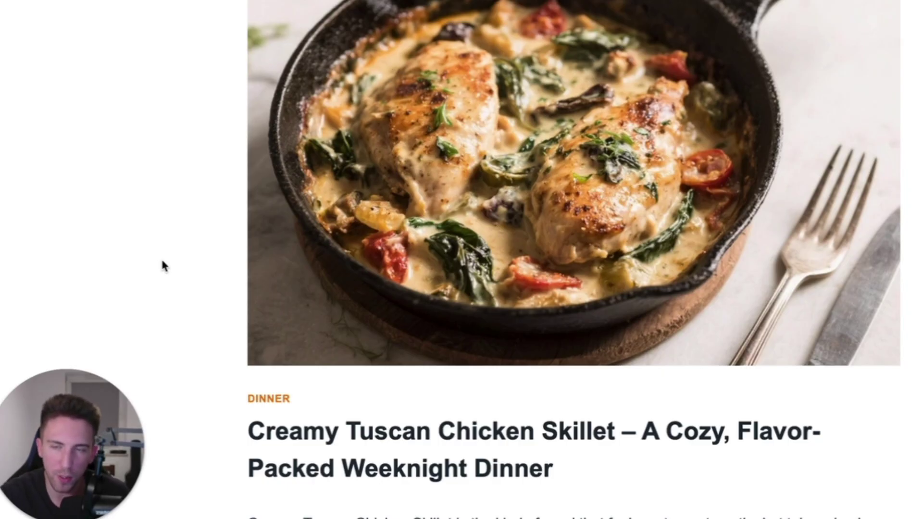
Scroll the Creamy Tuscan Chicken Skillet post to its recipe card showing 10 min prep and 25 min cook
scroll(169, 260, down, 1)
scroll(169, 263, down, 3)
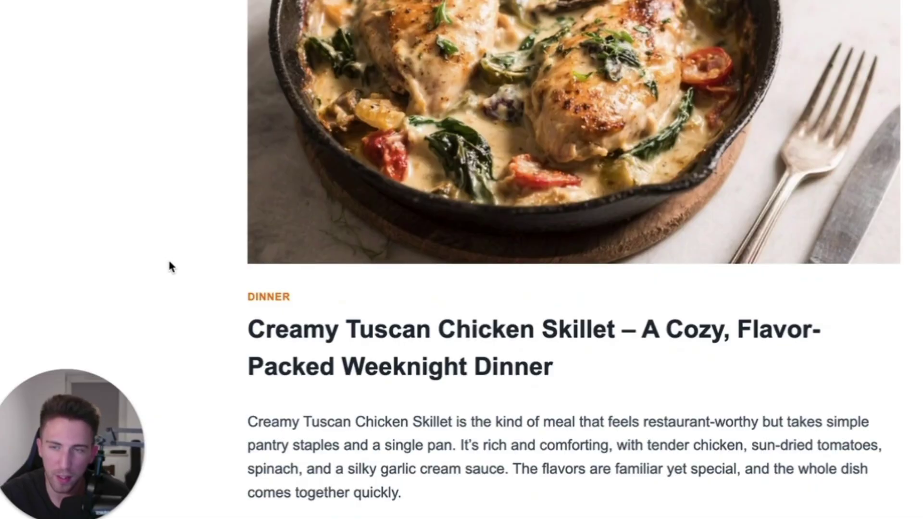
scroll(169, 262, up, 1)
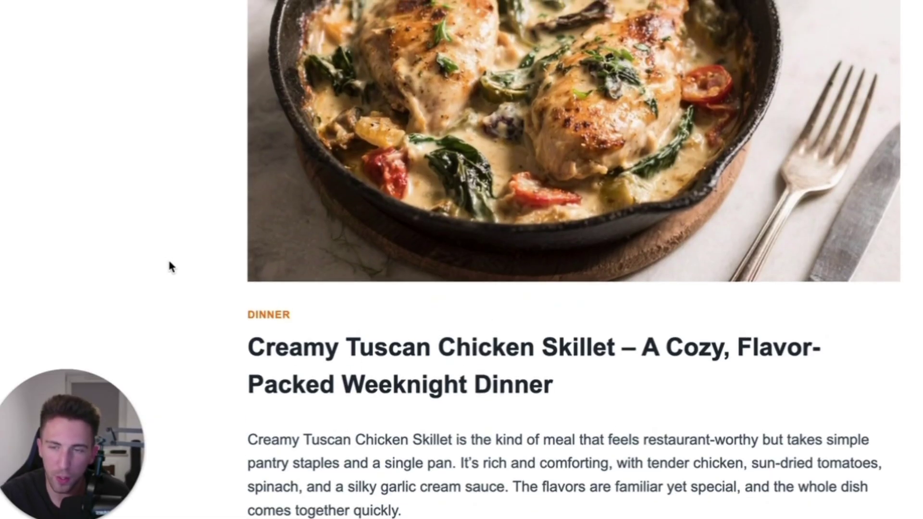
scroll(168, 260, up, 2)
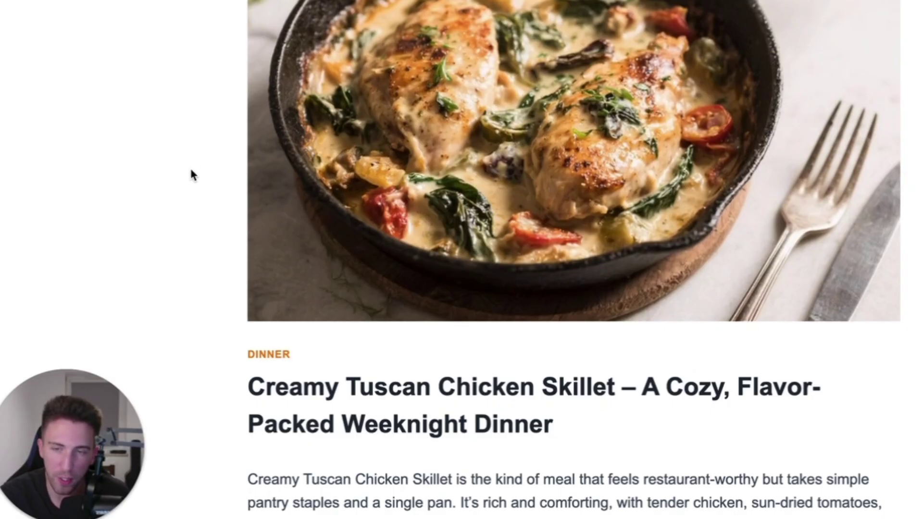
scroll(190, 174, down, 15)
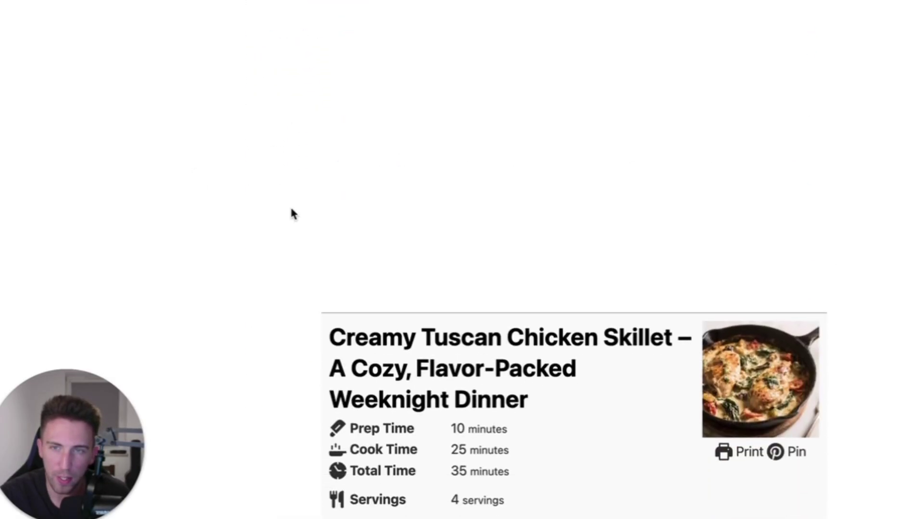
scroll(582, 118, up, 3)
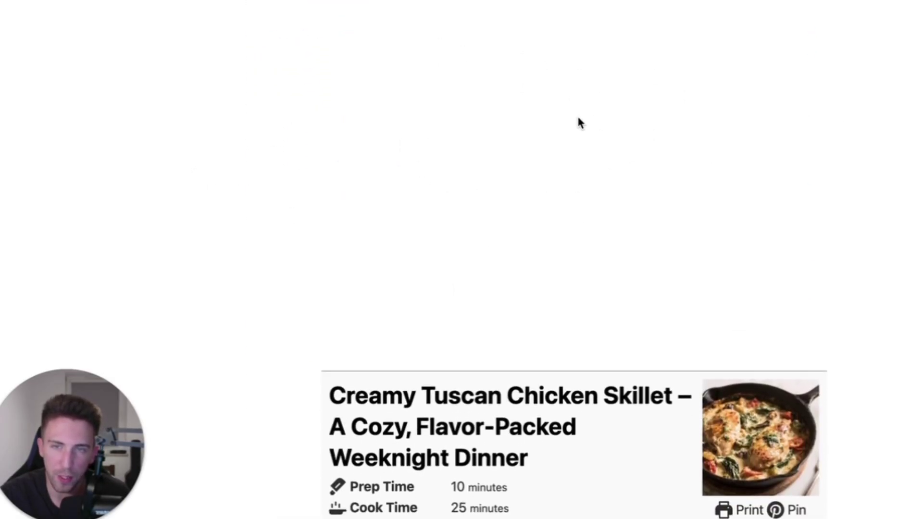
Scroll past the 16 ingredients and numbered instructions to the second 'One-pan convenience' photo
scroll(516, 94, down, 8)
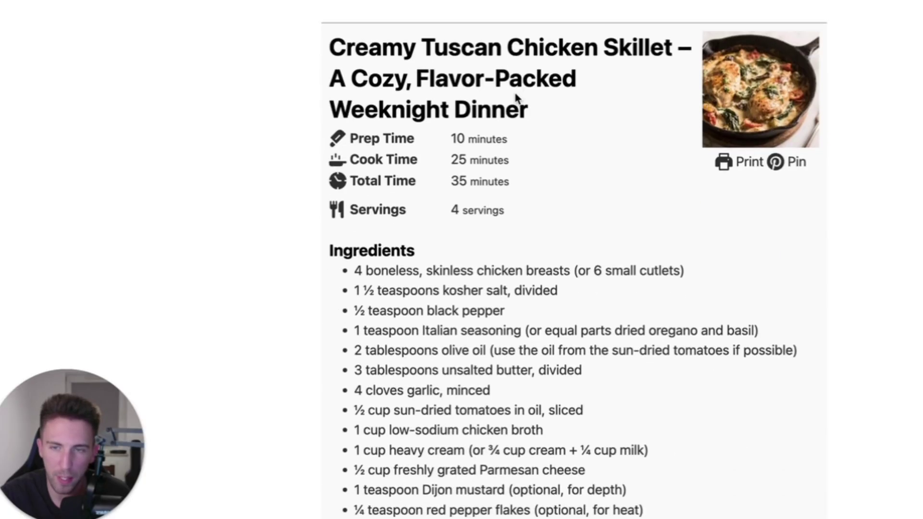
scroll(515, 97, down, 3)
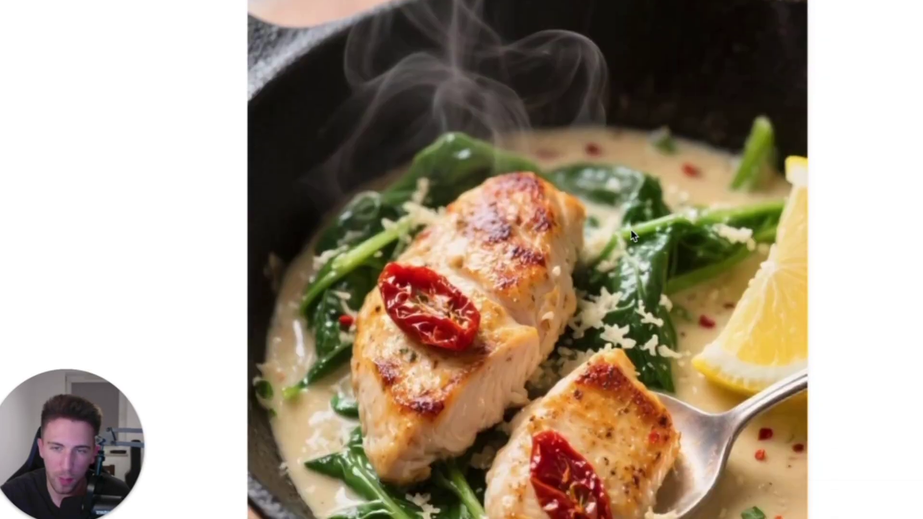
scroll(638, 233, down, 5)
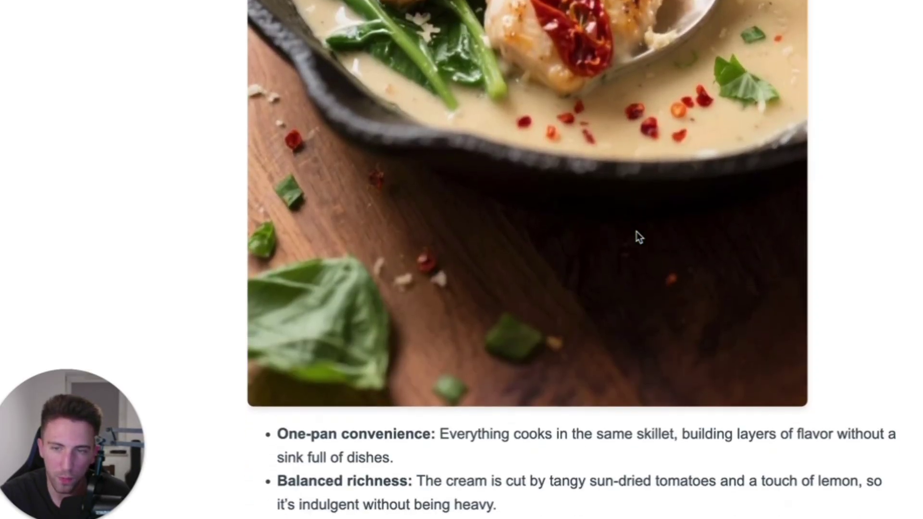
scroll(639, 237, down, 12)
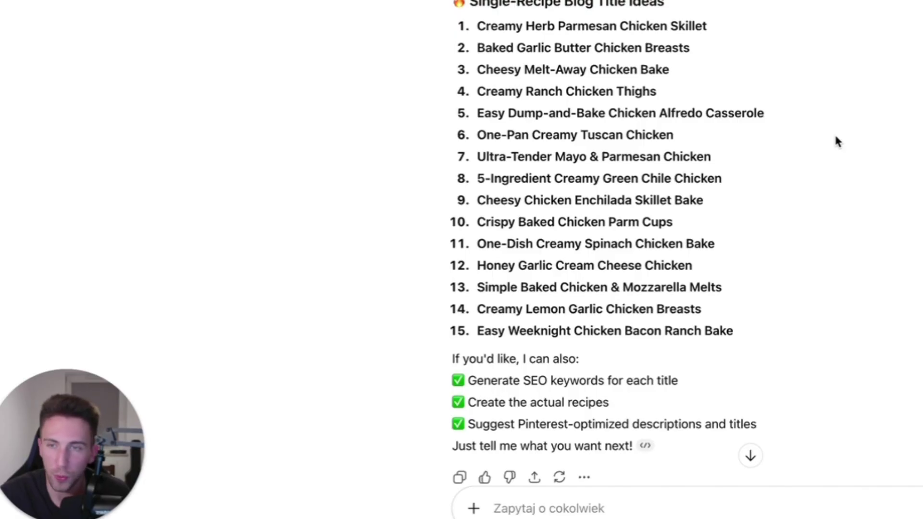
Copy all 15 chicken recipe titles from ChatGPT and bring up Pin Lions Pin Creator
drag(476, 26, 734, 331)
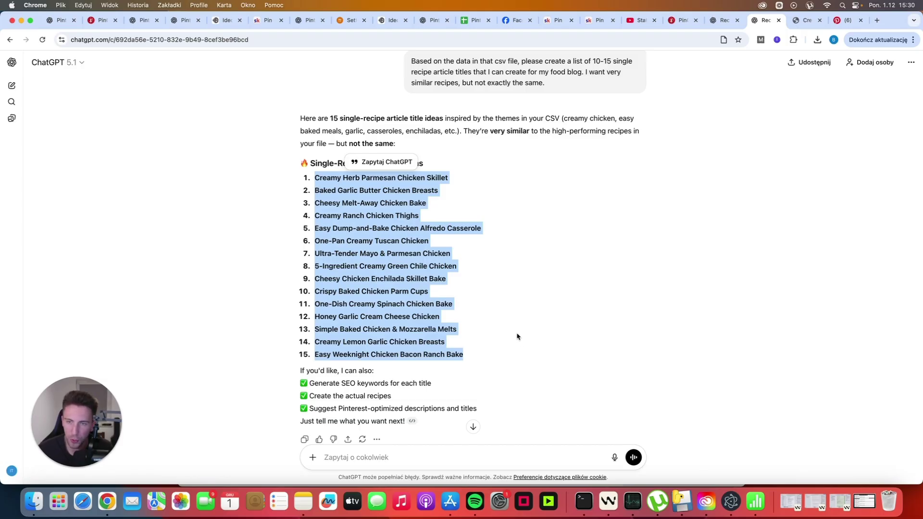
click(530, 313)
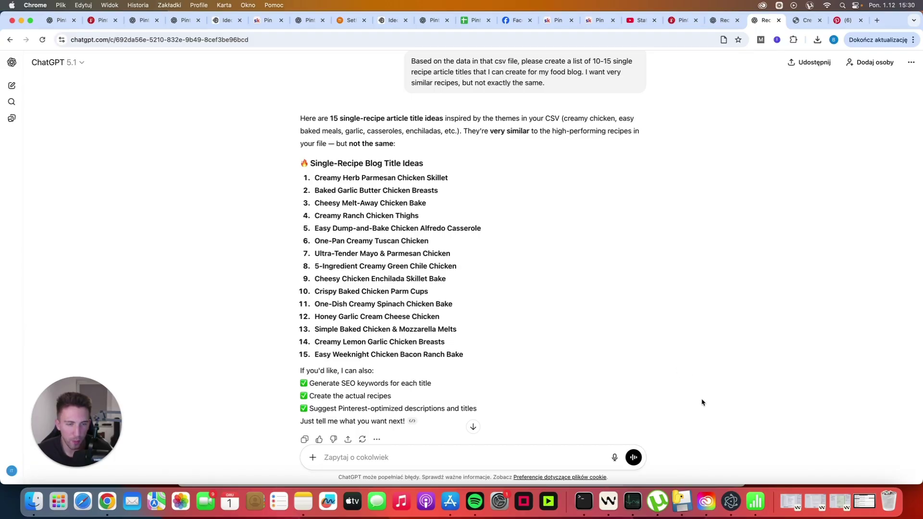
click(730, 500)
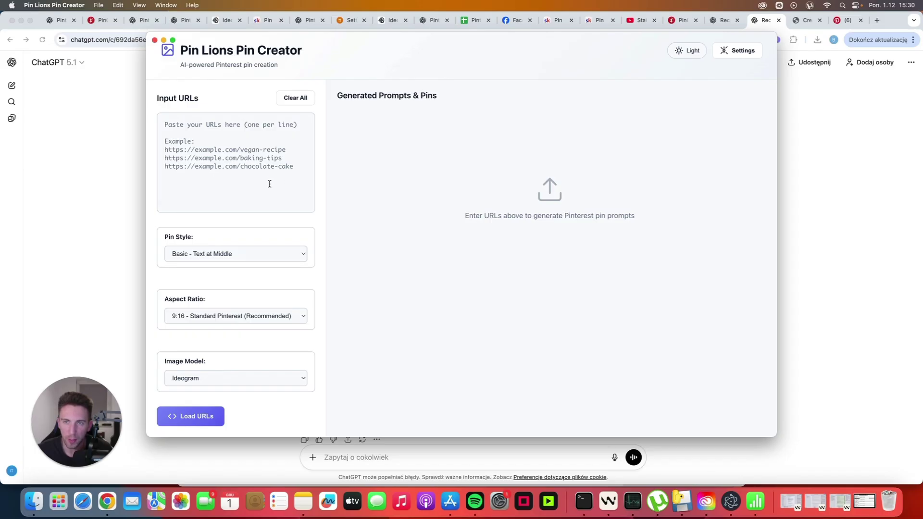
Paste the 15 chicken recipe titles into Pin Lions and load them as recipe cards
click(255, 176)
key(super+v)
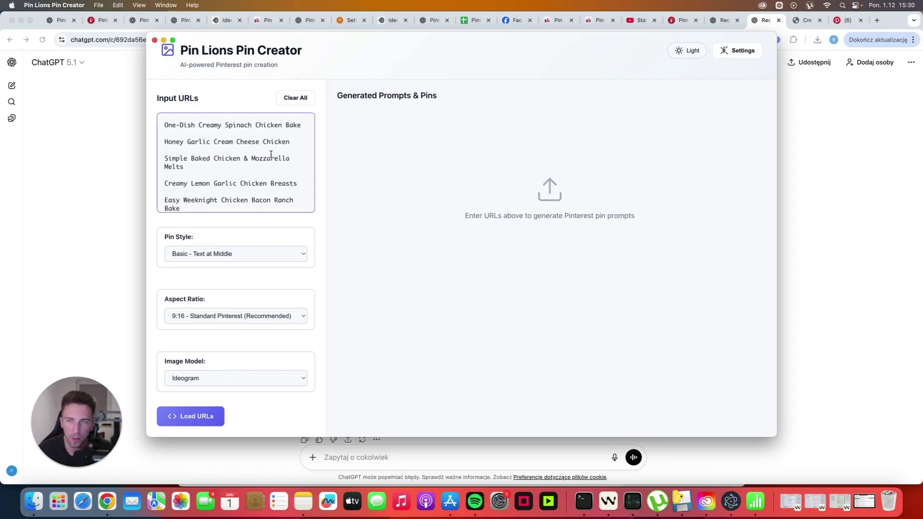
scroll(271, 158, up, 2)
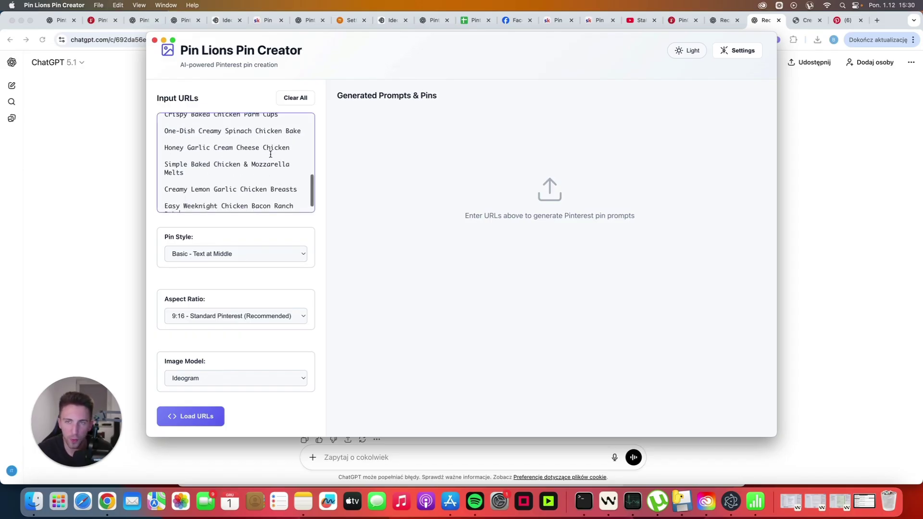
click(201, 417)
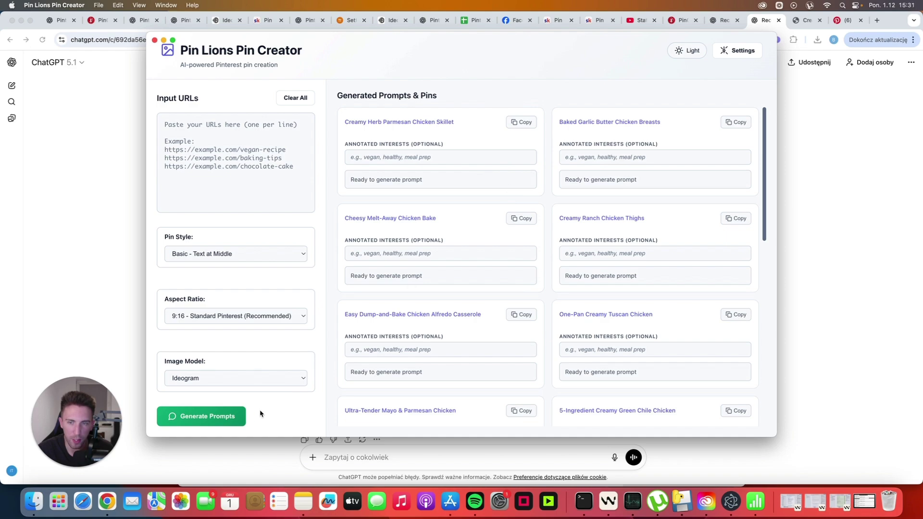
Generate AI image prompts for every recipe card, keeping Ideogram as the image model
click(228, 421)
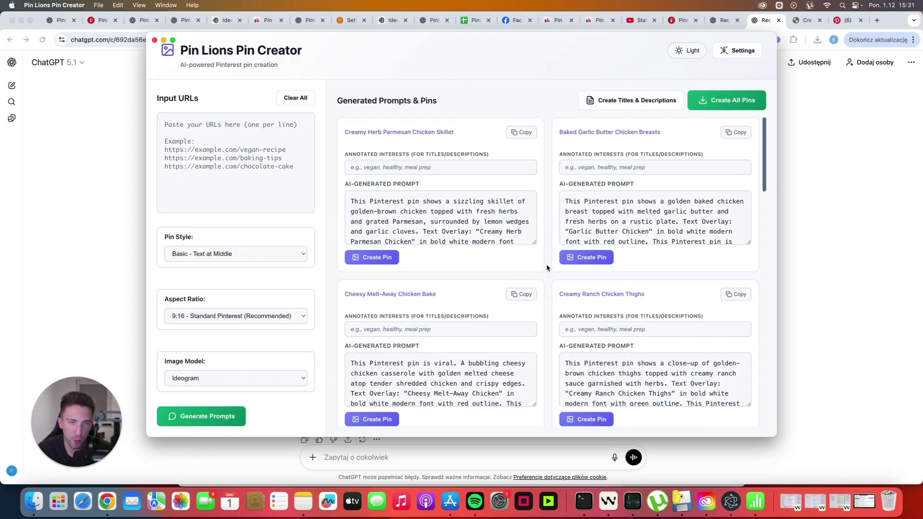
scroll(544, 279, down, 3)
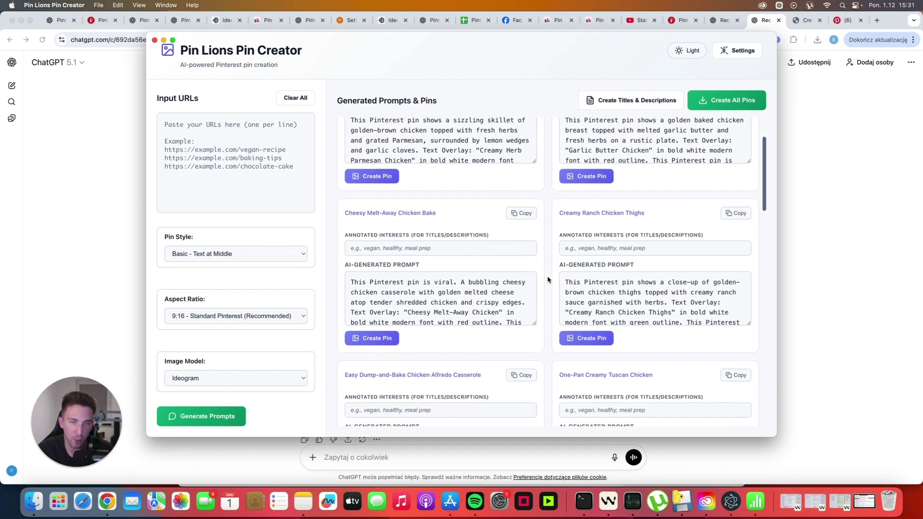
scroll(546, 277, down, 4)
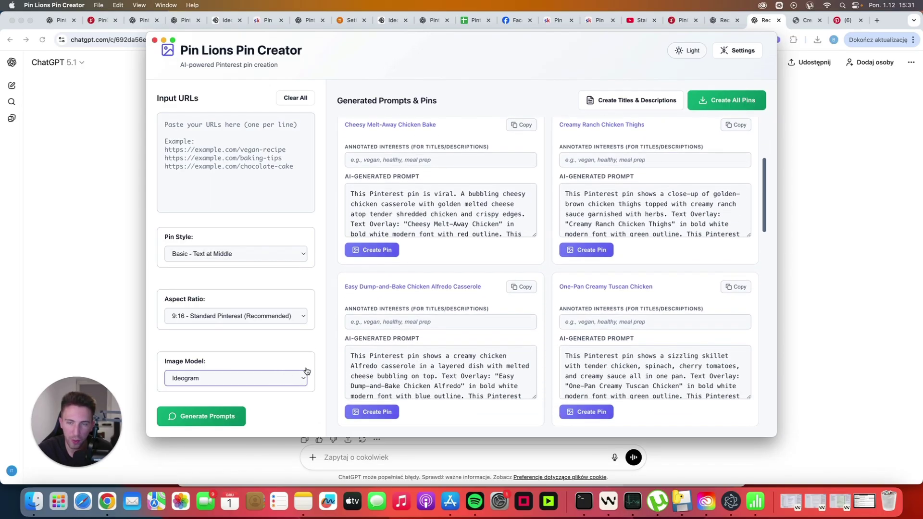
scroll(403, 342, down, 1)
click(275, 373)
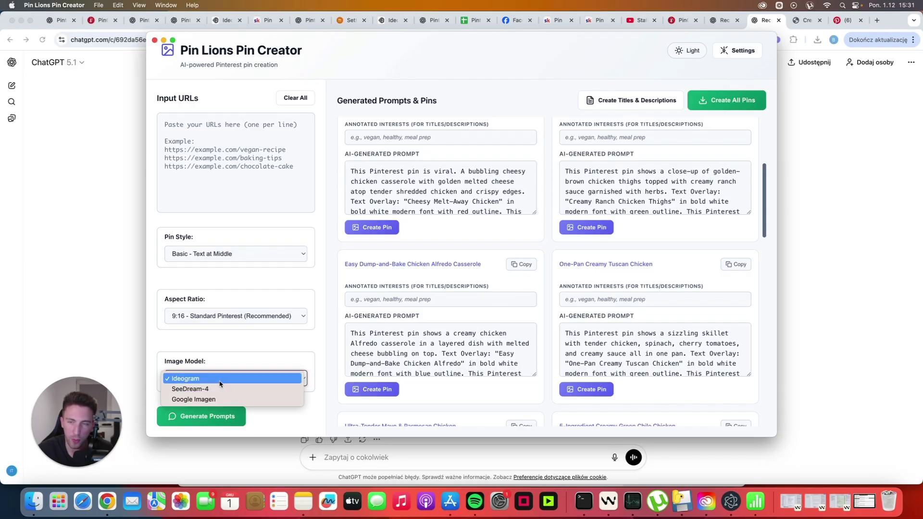
click(327, 345)
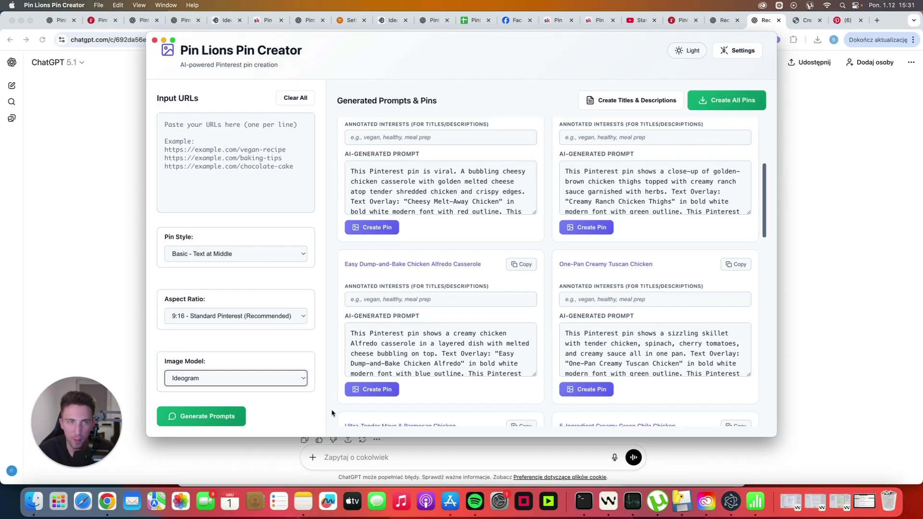
Generate pin images for every recipe title at once, including the Chicken Alfredo and Tuscan Chicken pins
click(716, 105)
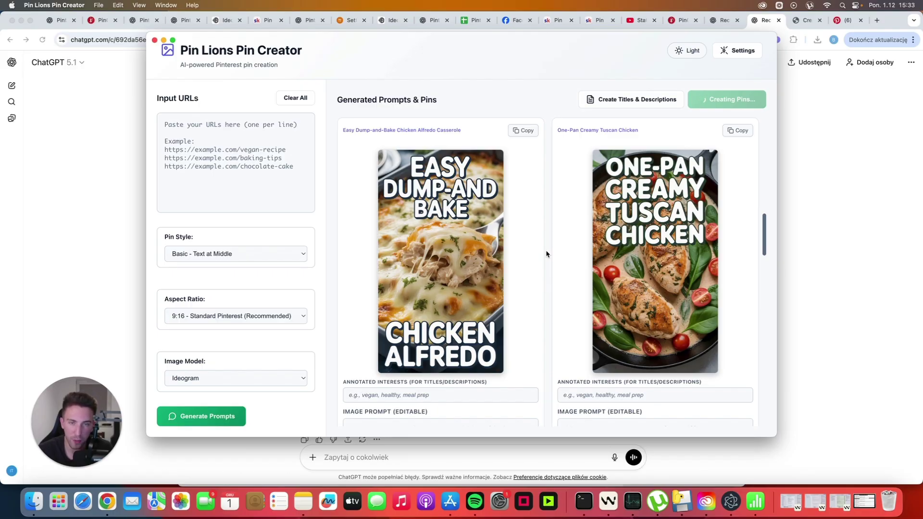
Return to PinClicks and review the Chicken Recipes keyword's 4,068,428 volume, related searches and top pins
click(819, 247)
click(682, 20)
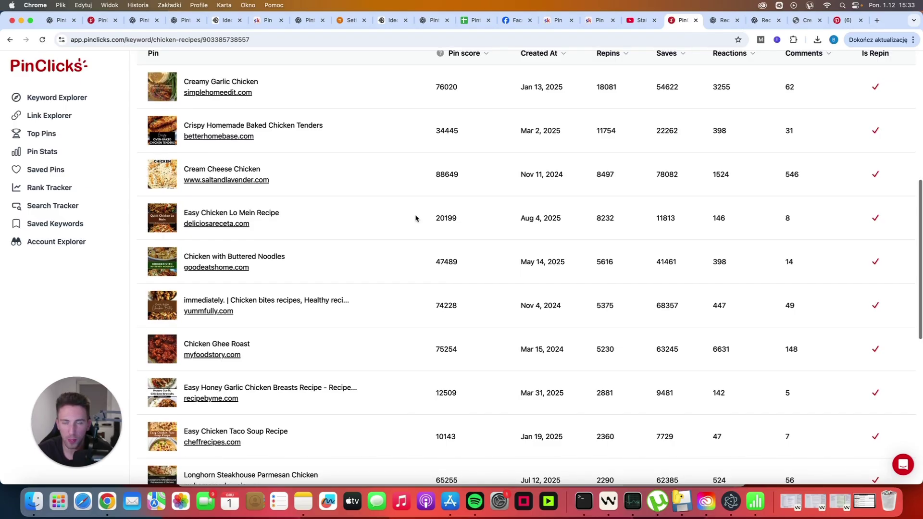
scroll(416, 218, up, 7)
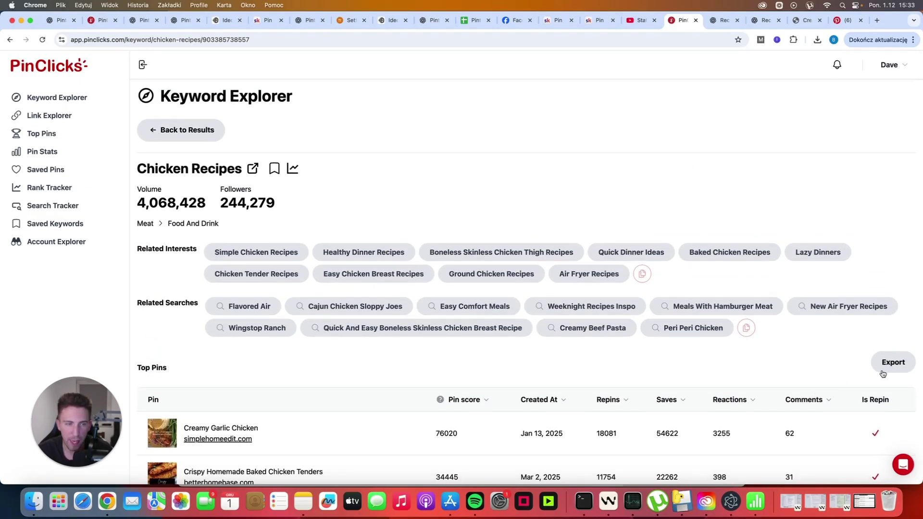
scroll(407, 378, down, 2)
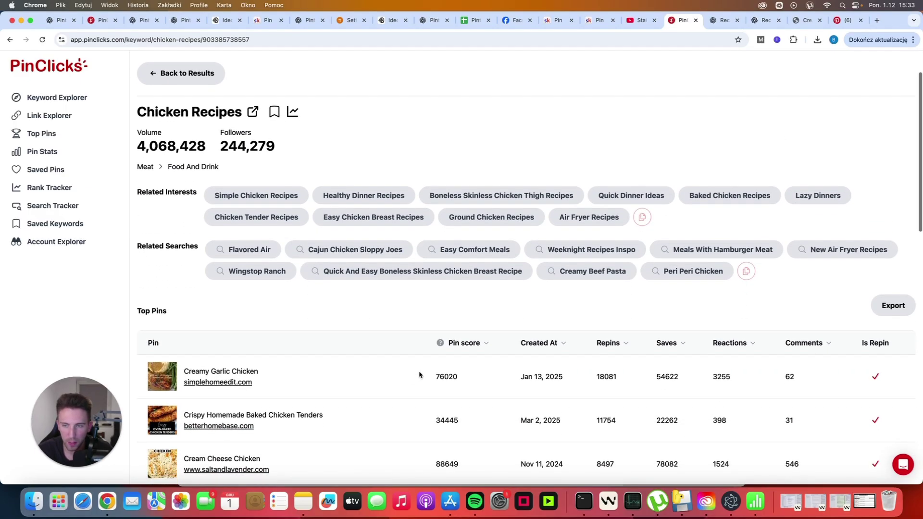
scroll(419, 375, down, 2)
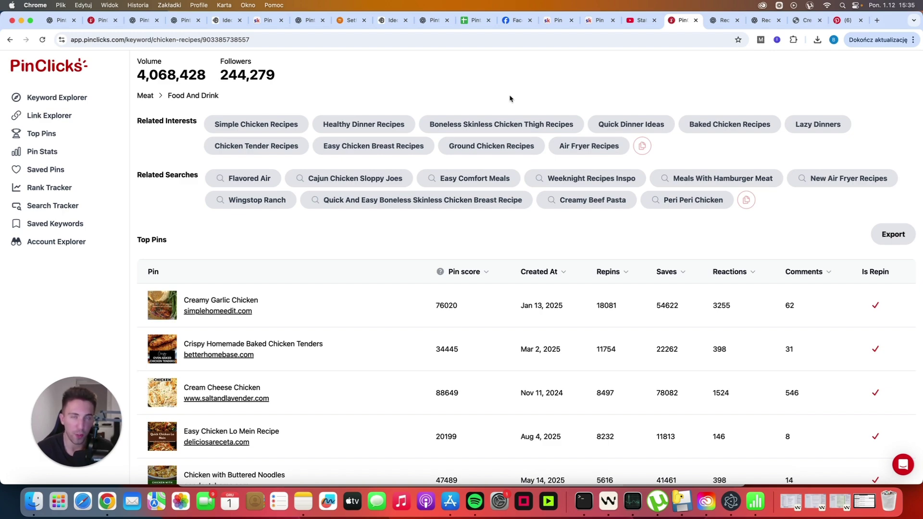
scroll(510, 98, up, 3)
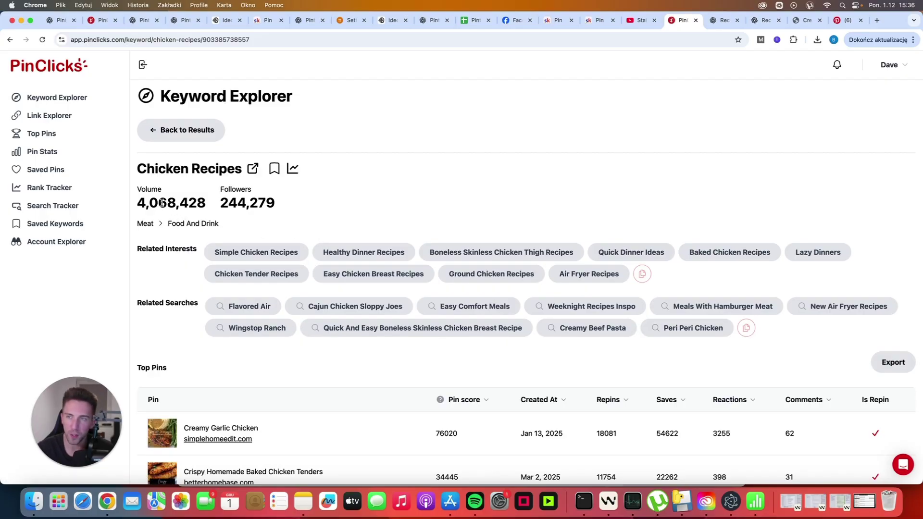
Search Keyword Explorer for 'creamy garlic chicken' and scan results, led by creamy garlic chicken at 42,909
click(76, 102)
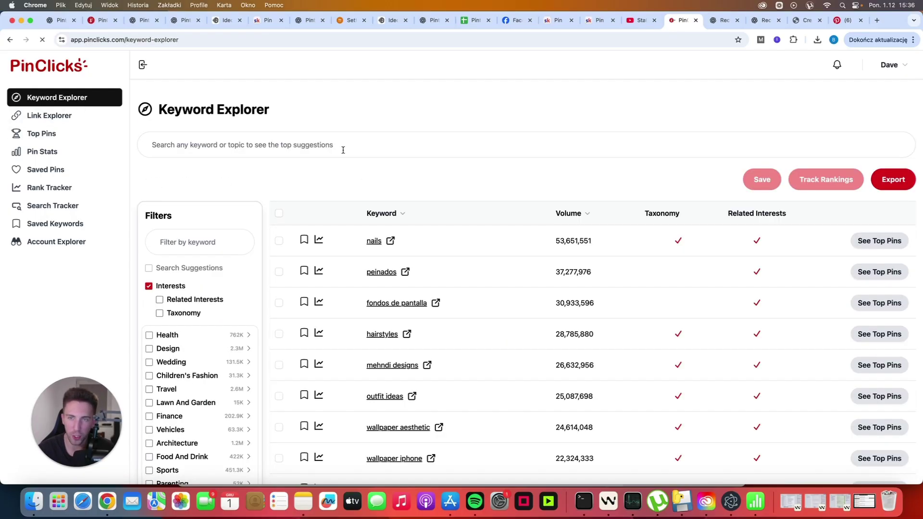
click(342, 148)
text(creamy garlic chicken)
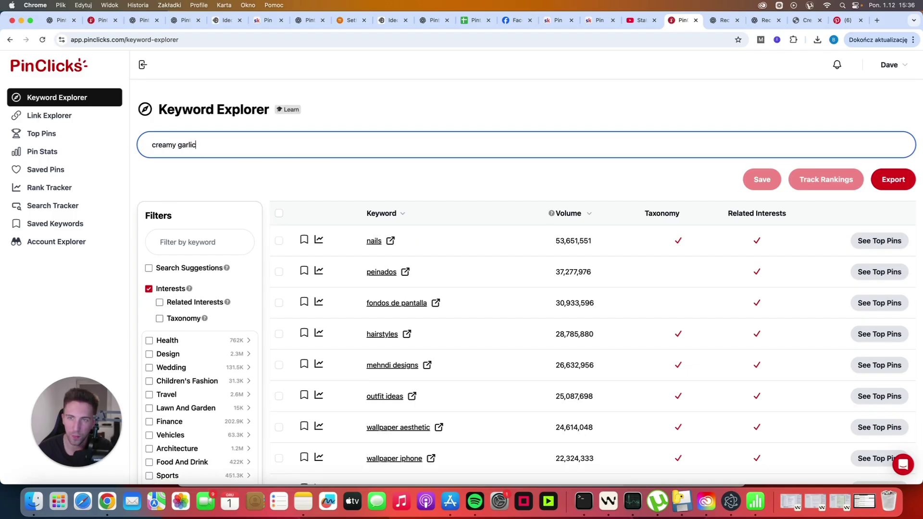
key(Return)
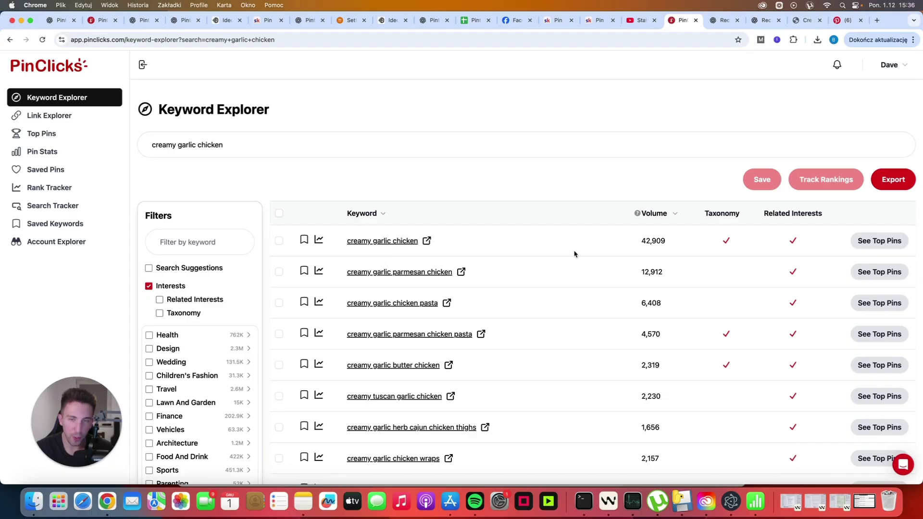
scroll(591, 295, down, 2)
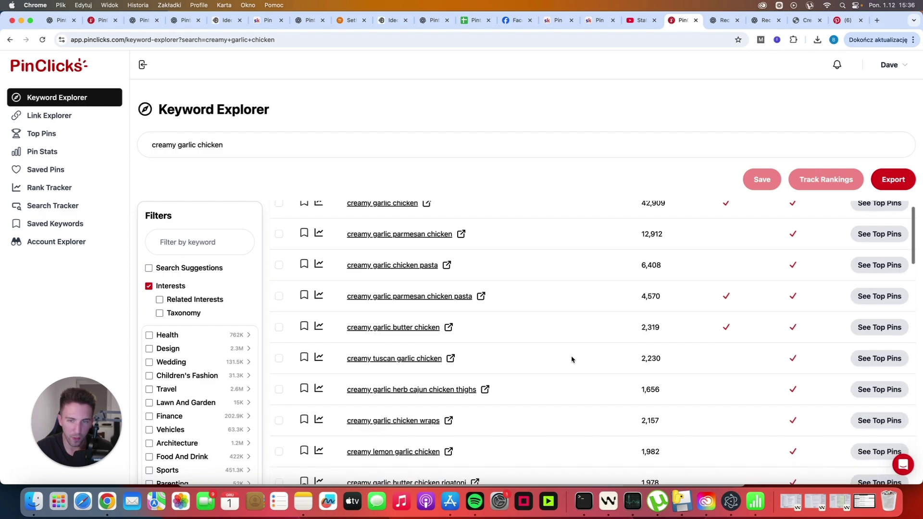
scroll(569, 370, down, 1)
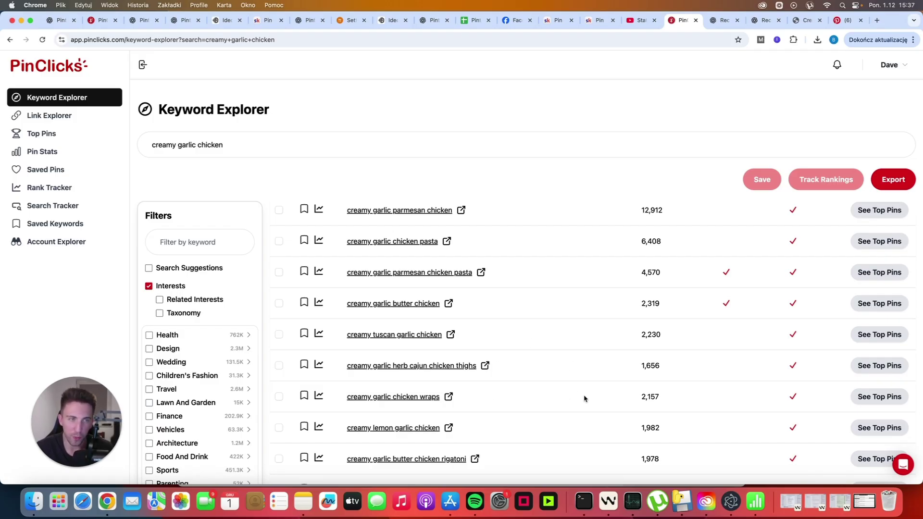
scroll(577, 393, up, 3)
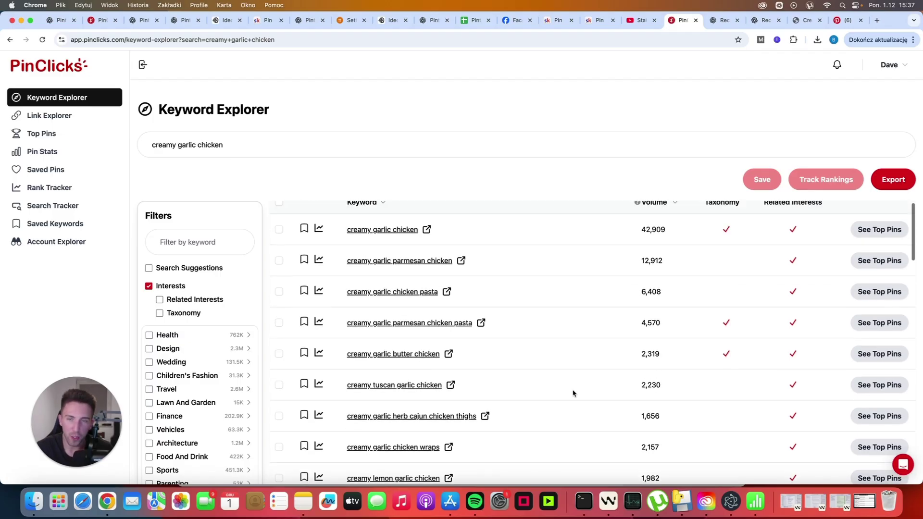
Tick the select-all checkbox to select every creamy garlic chicken keyword in the results table
click(279, 213)
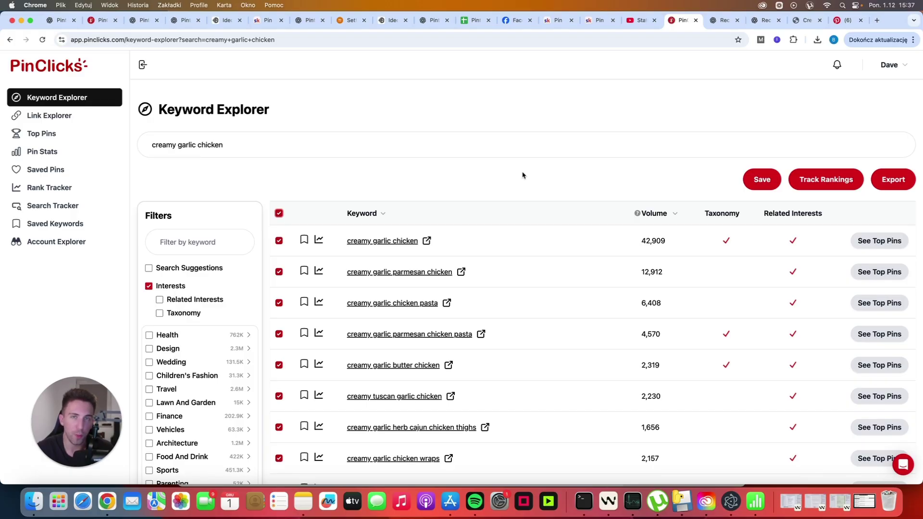
Switch to the Pin Lions community tab in Skool and scroll through its About page
click(599, 20)
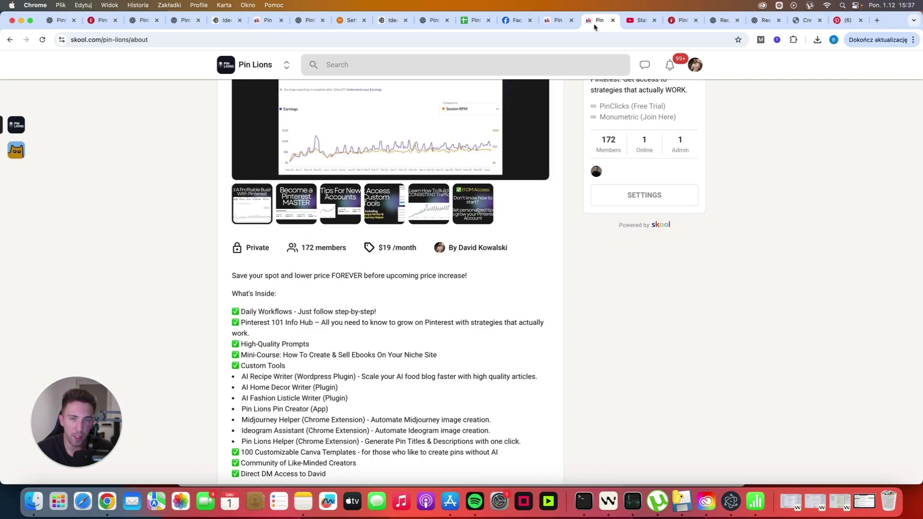
scroll(176, 290, up, 2)
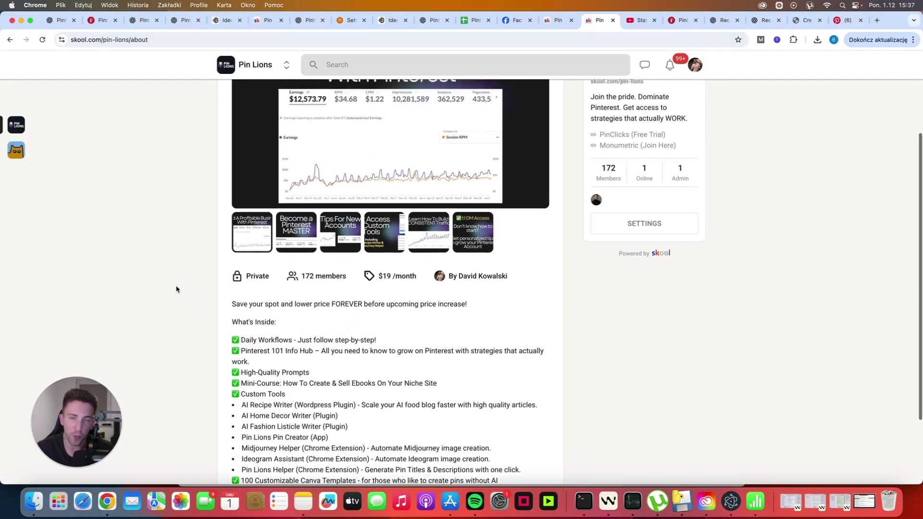
scroll(176, 290, up, 3)
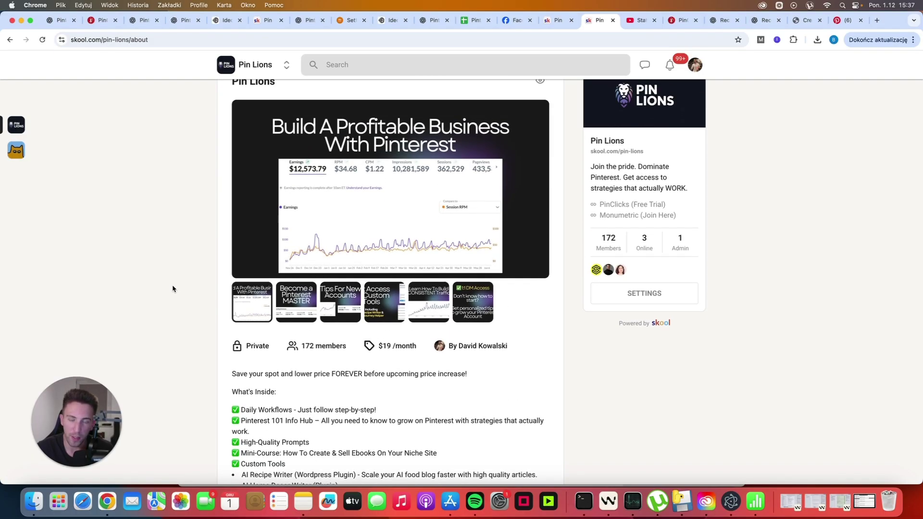
scroll(172, 289, up, 1)
scroll(174, 289, down, 2)
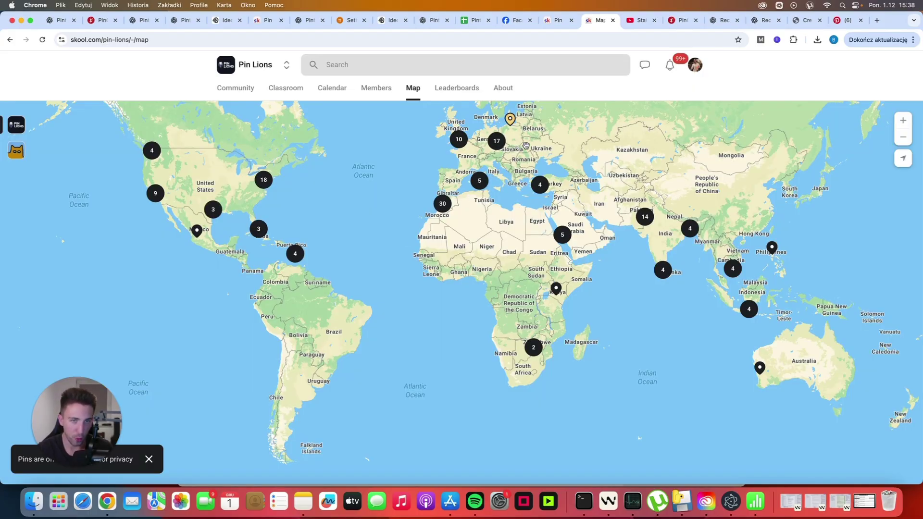
scroll(521, 151, up, 5)
drag(521, 151, 517, 210)
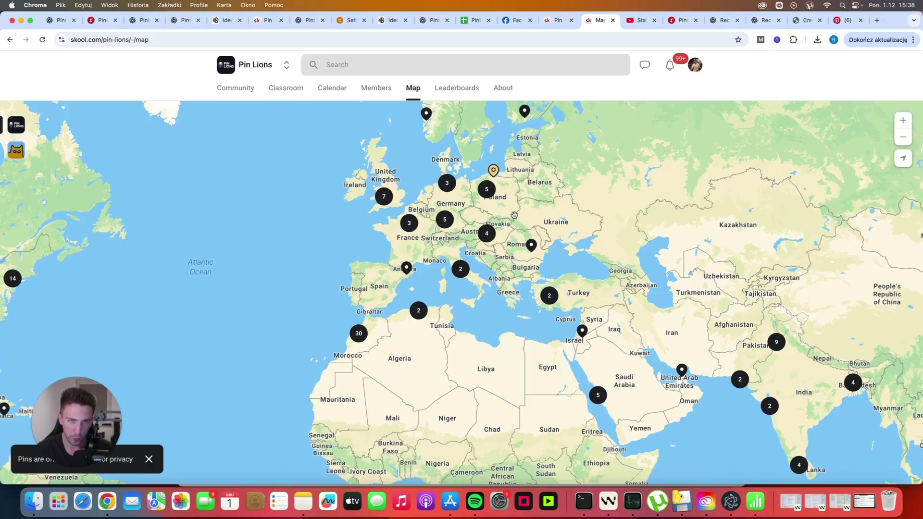
scroll(495, 359, down, 5)
drag(494, 364, 495, 299)
scroll(435, 290, up, 2)
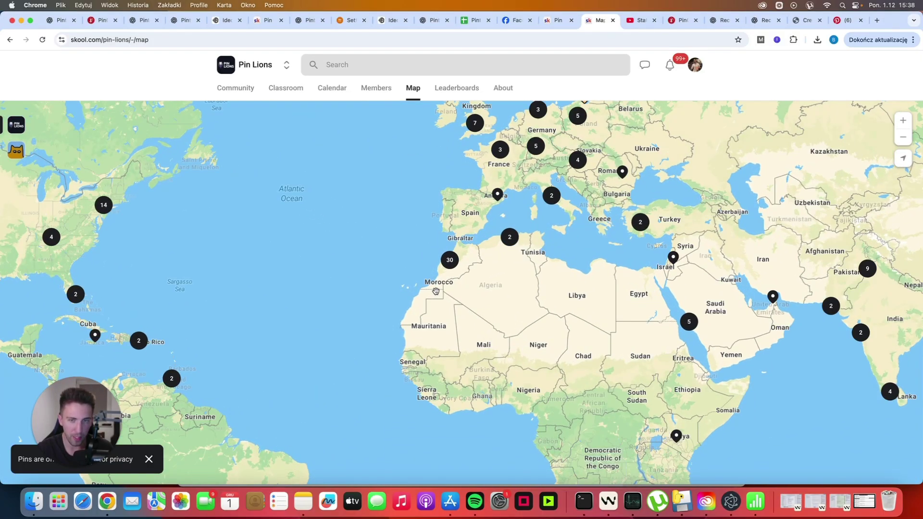
scroll(440, 279, up, 3)
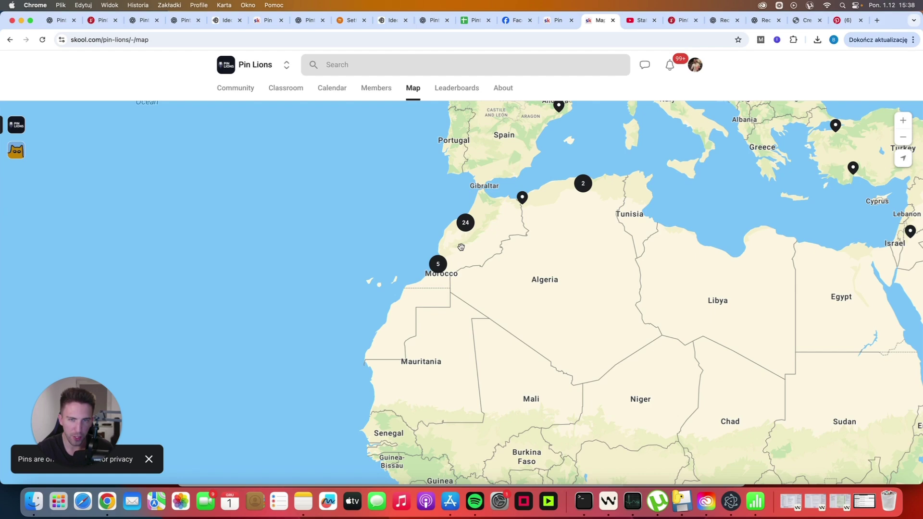
scroll(461, 252, down, 2)
scroll(461, 253, down, 2)
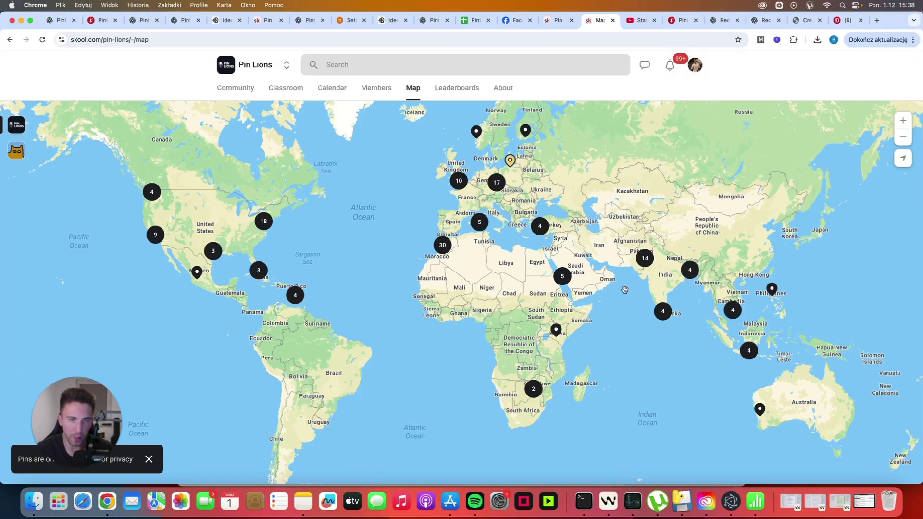
scroll(645, 285, up, 3)
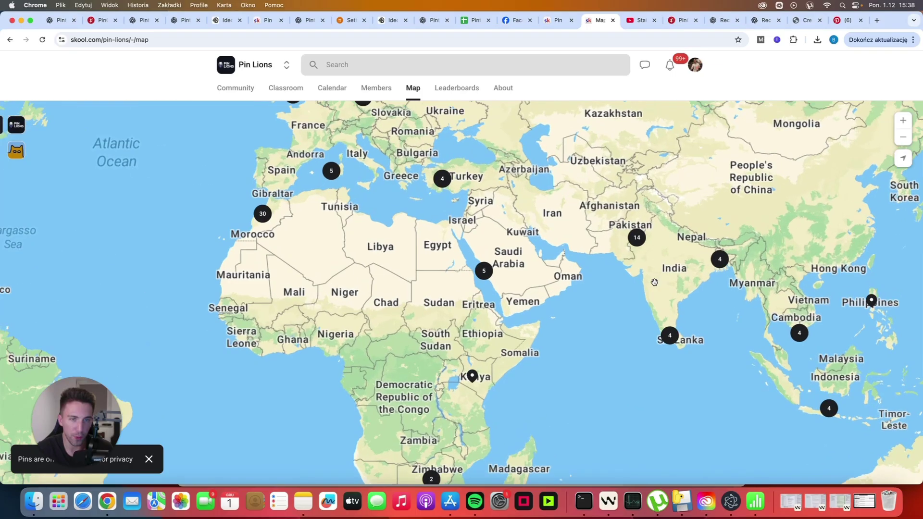
drag(645, 286, 476, 284)
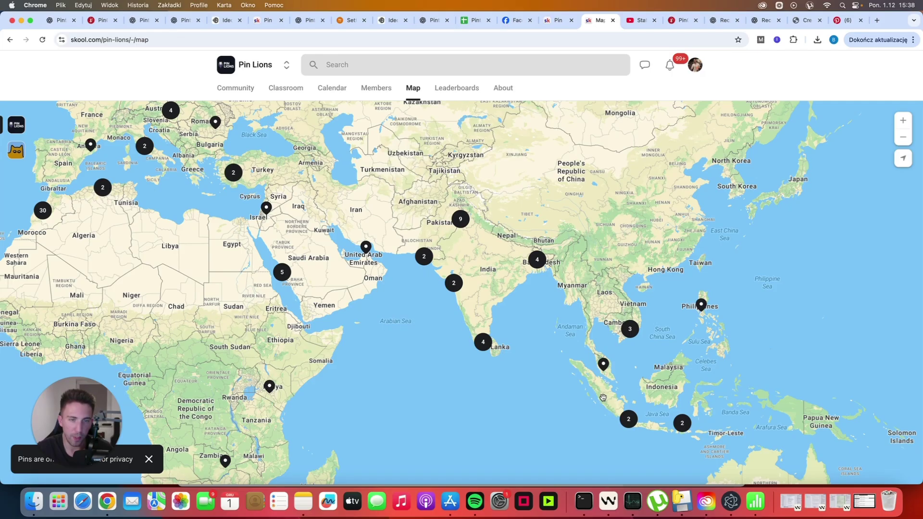
drag(535, 395, 511, 366)
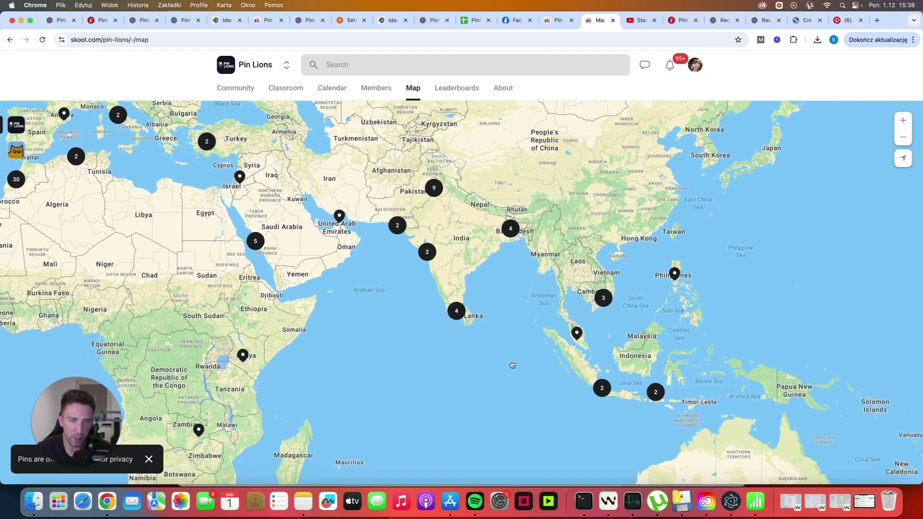
drag(352, 346, 616, 382)
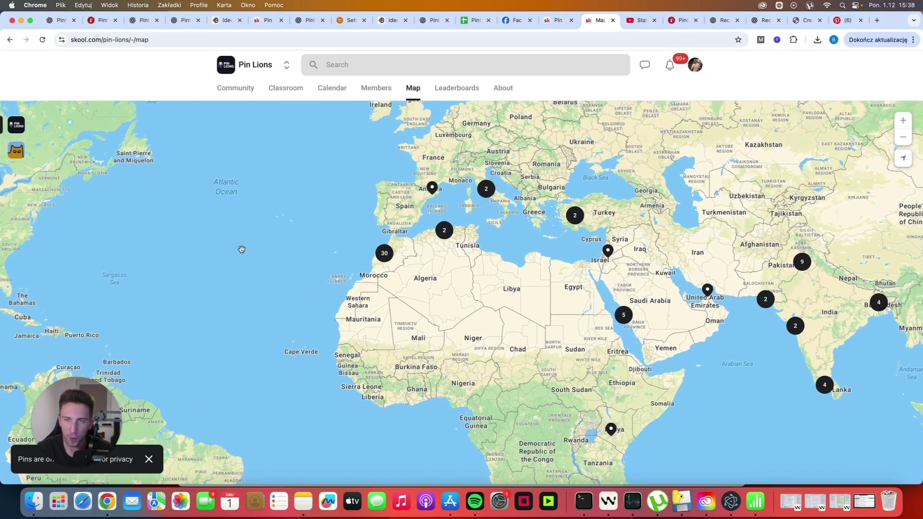
drag(166, 239, 478, 253)
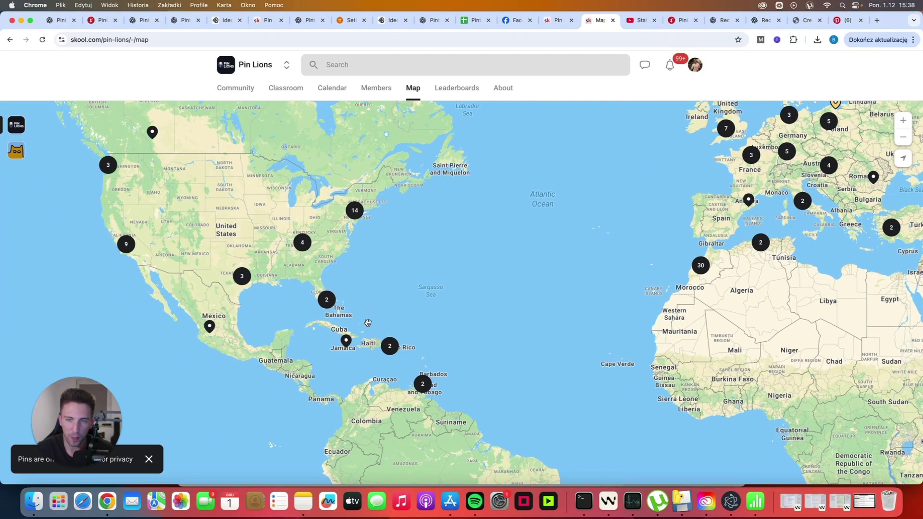
scroll(438, 242, down, 3)
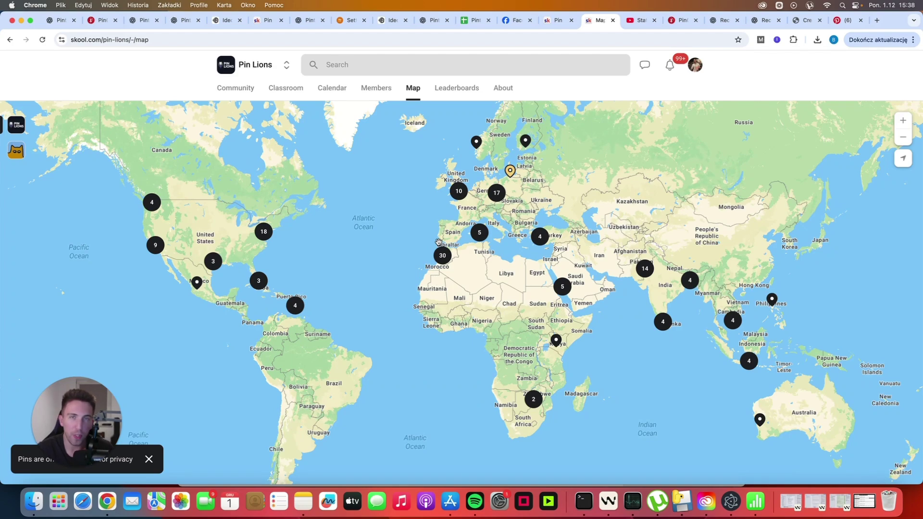